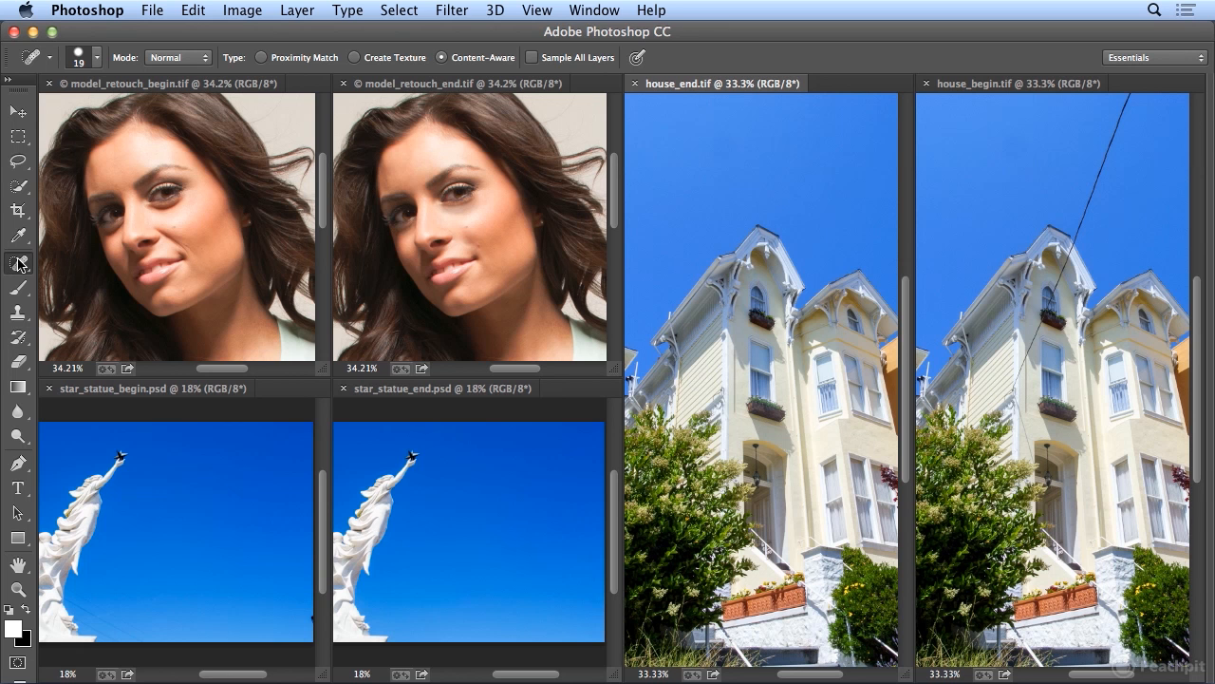
{"action": "left_click_drag", "start_coordinate": [18, 262], "coordinate": [60, 262]}
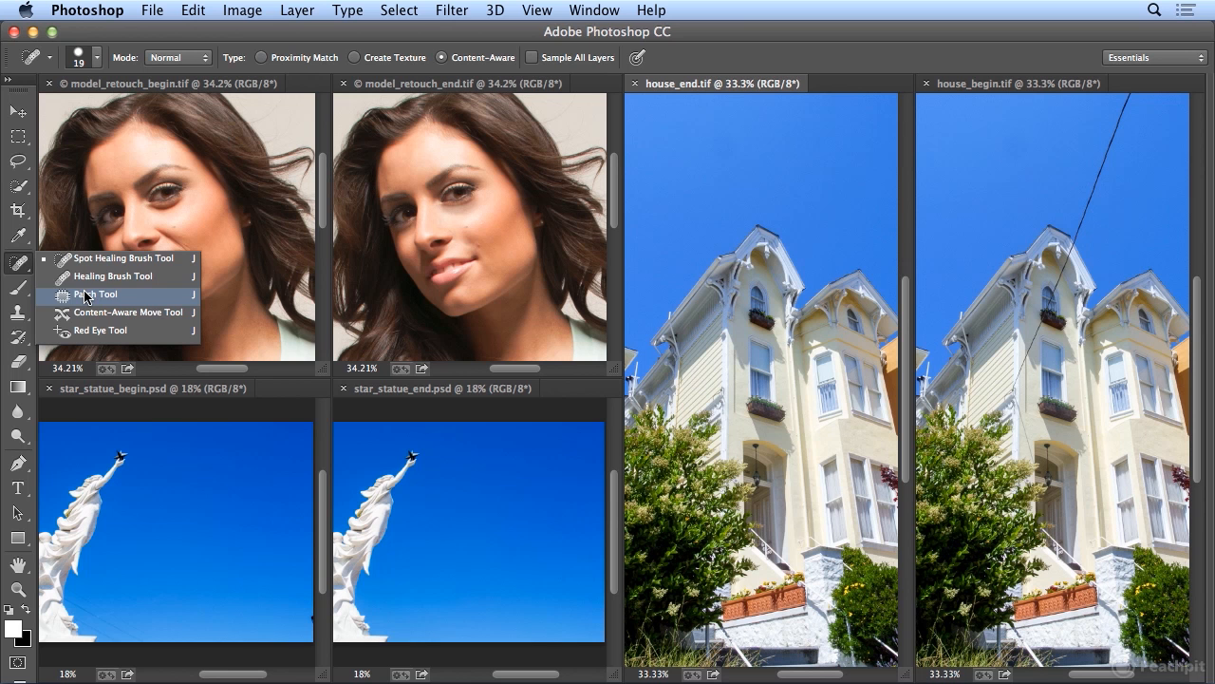
{"action": "left_click", "coordinate": [21, 272]}
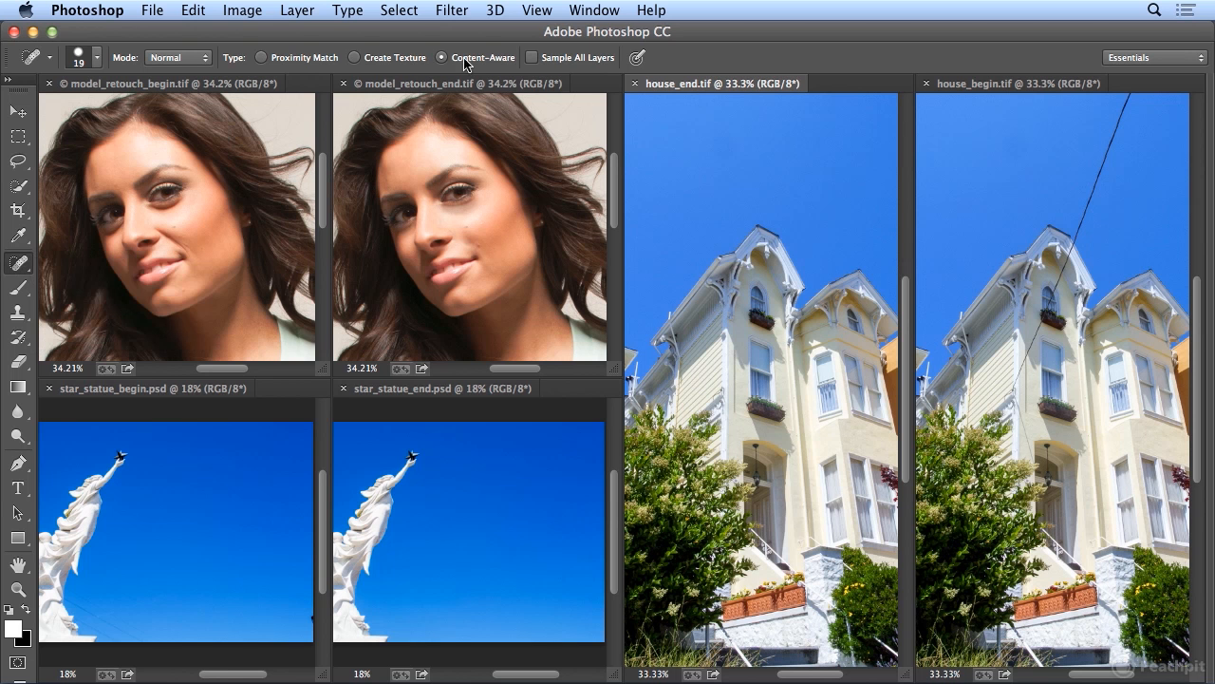
Step: Close the three finished reference images: house_end.tif, star_statue_end.psd and model_retouch_end.tif
{"action": "left_click", "coordinate": [632, 84]}
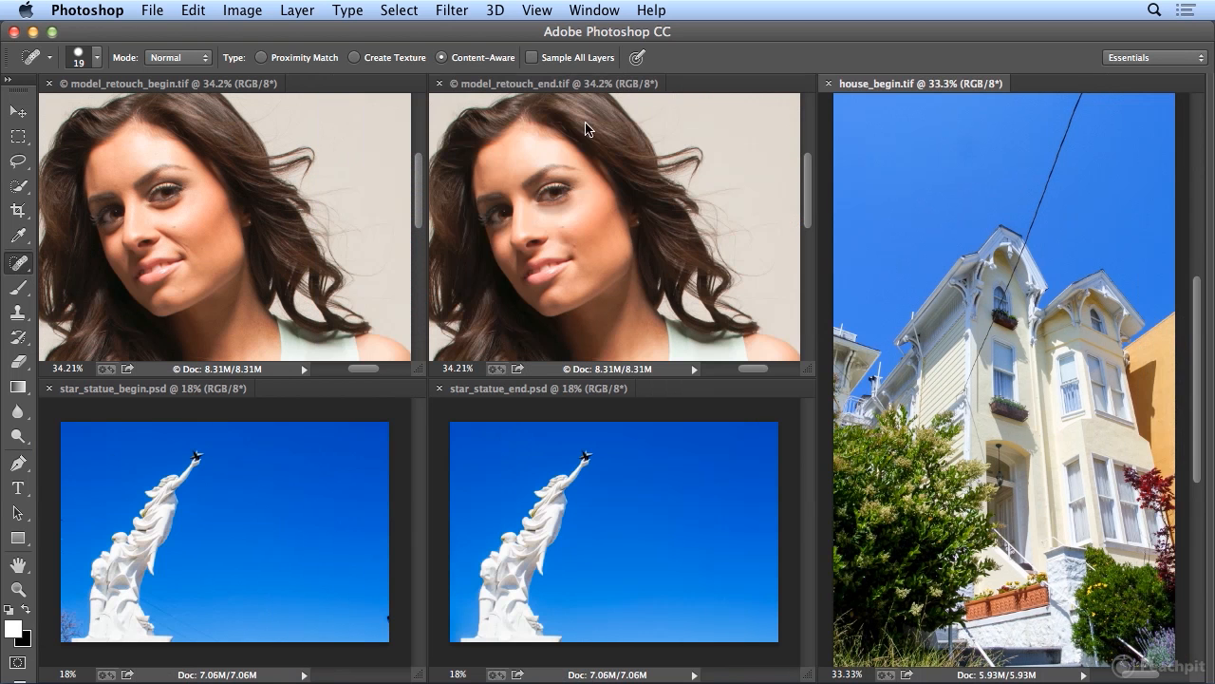
{"action": "left_click", "coordinate": [439, 388]}
{"action": "left_click", "coordinate": [439, 84]}
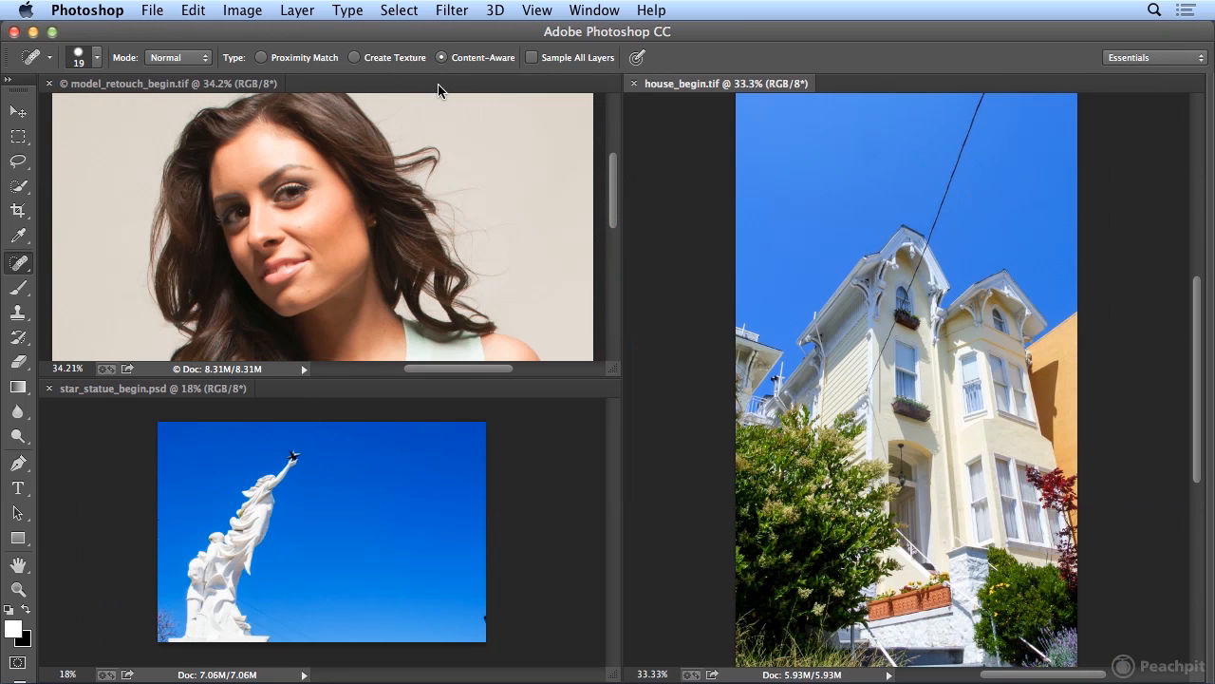
Step: Make star_statue_begin.psd the active document and consolidate all open images into tabs
{"action": "left_click", "coordinate": [141, 408]}
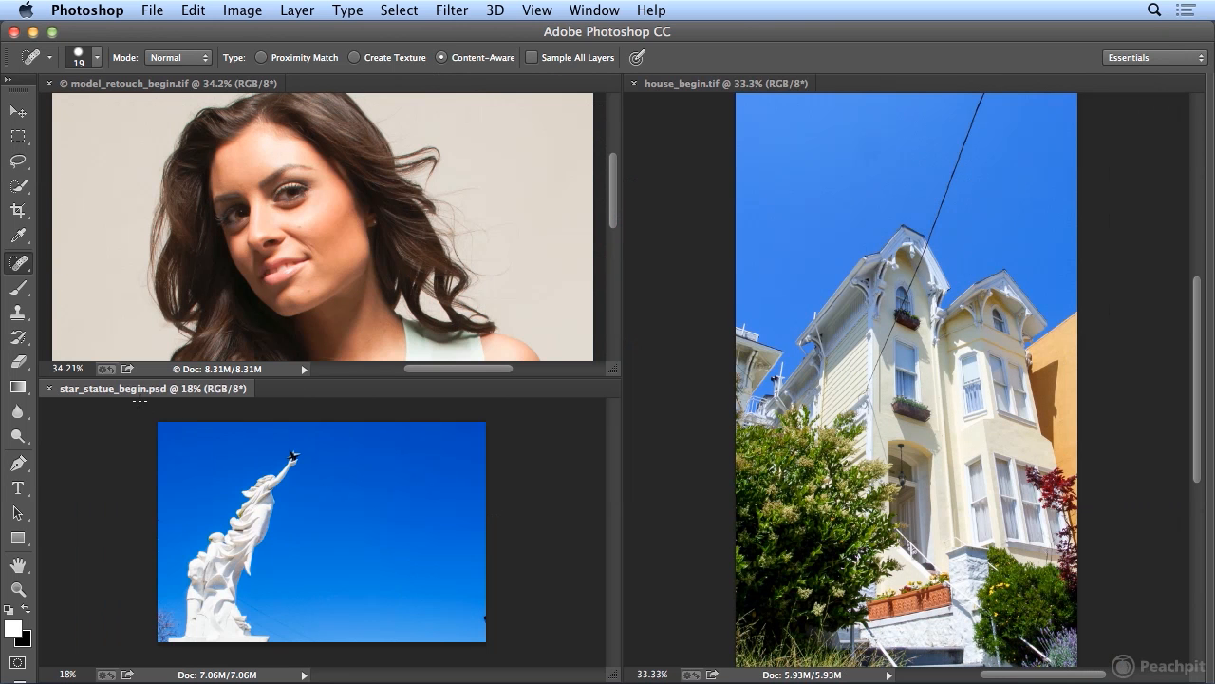
{"action": "left_click", "coordinate": [595, 10]}
{"action": "mouse_move", "coordinate": [646, 33]}
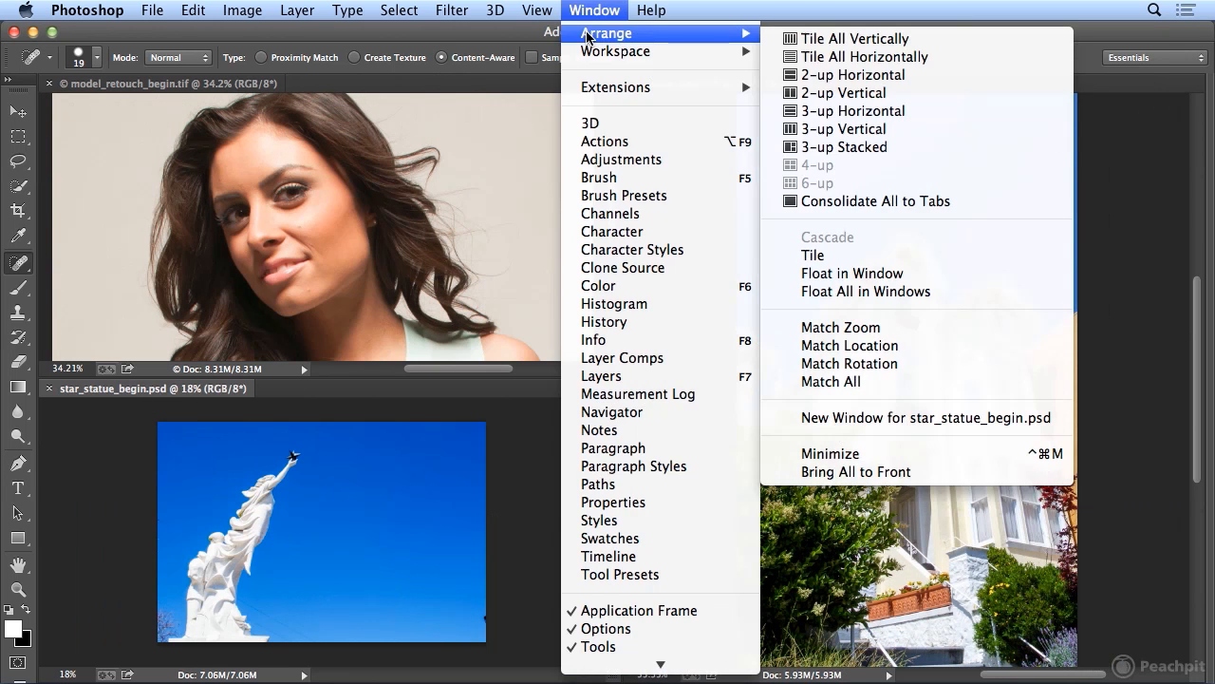
{"action": "left_click", "coordinate": [857, 200]}
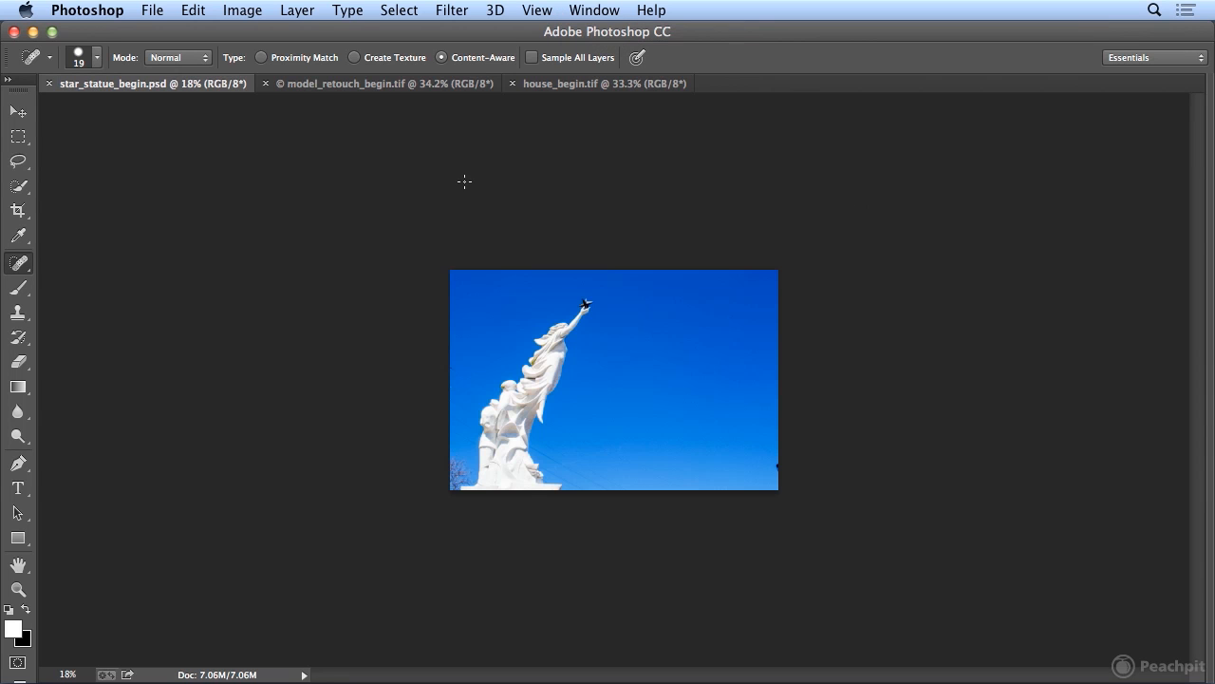
Step: Remove the uppermost power line segment beside the statue's hanging foot with a content-aware Spot Healing Brush stroke
{"action": "key", "text": "super+equal"}
{"action": "key", "text": "super+equal"}
{"action": "key", "text": "super+equal"}
{"action": "key", "text": "super+equal"}
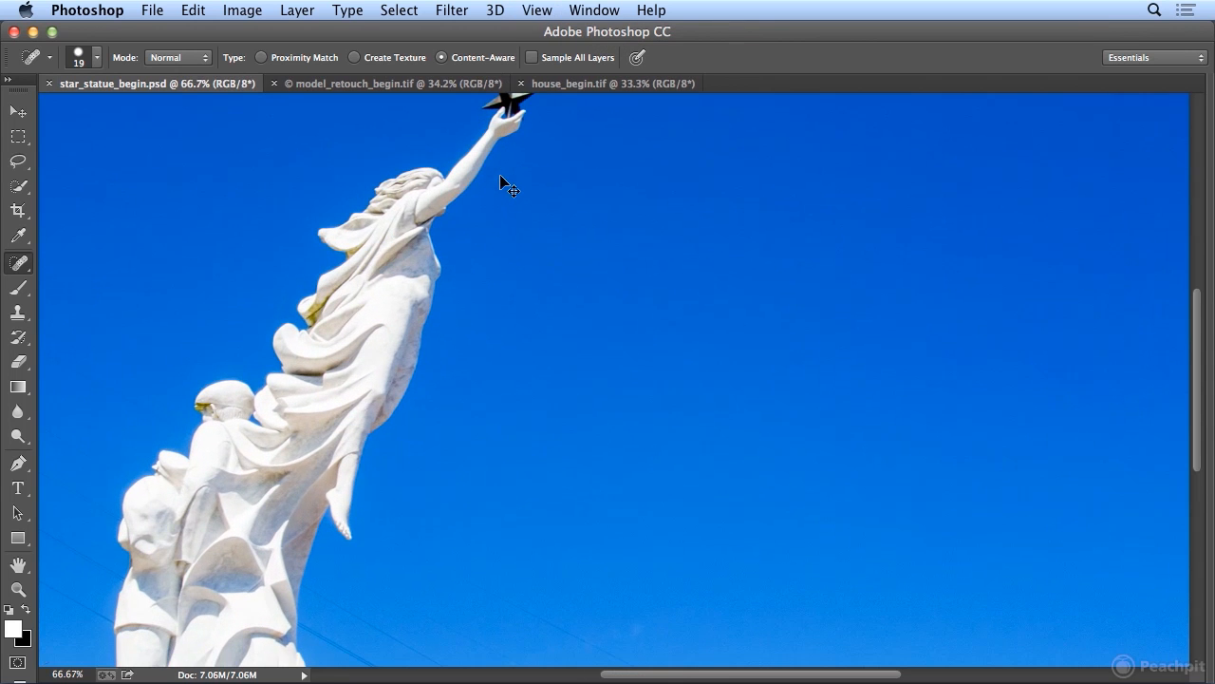
{"action": "scroll", "coordinate": [500, 176], "scroll_direction": "down", "scroll_amount": 10}
{"action": "scroll", "coordinate": [513, 191], "scroll_direction": "up", "scroll_amount": 7}
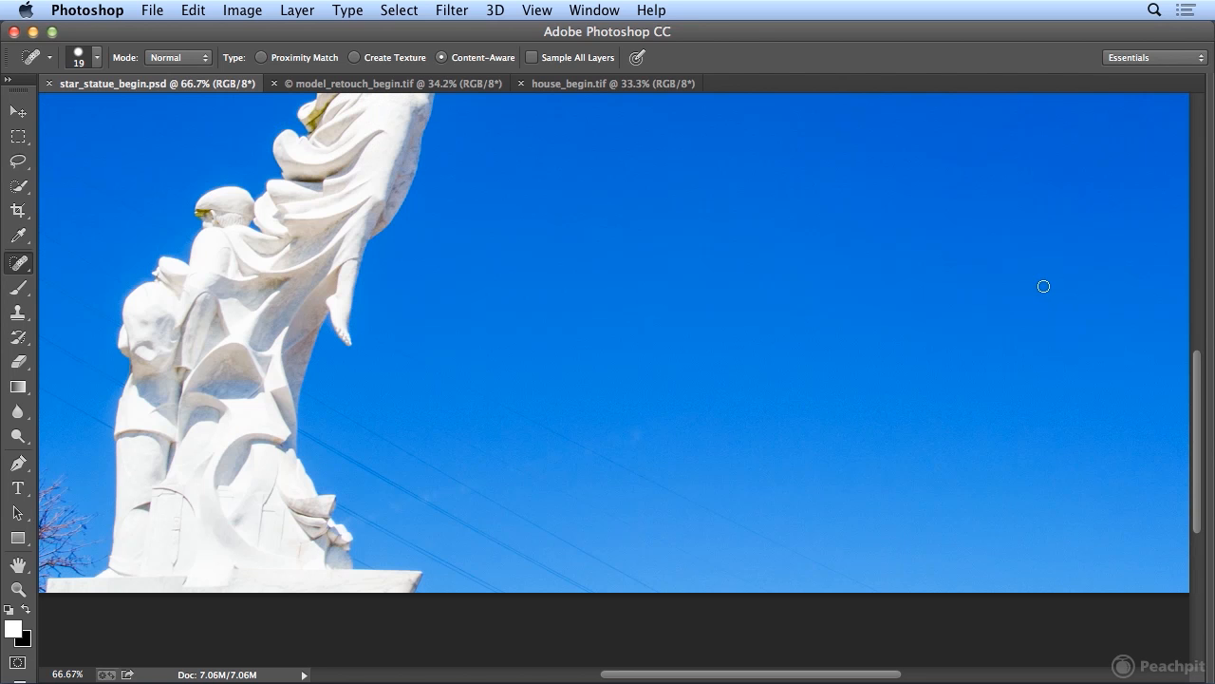
{"action": "key", "text": "shift+Tab"}
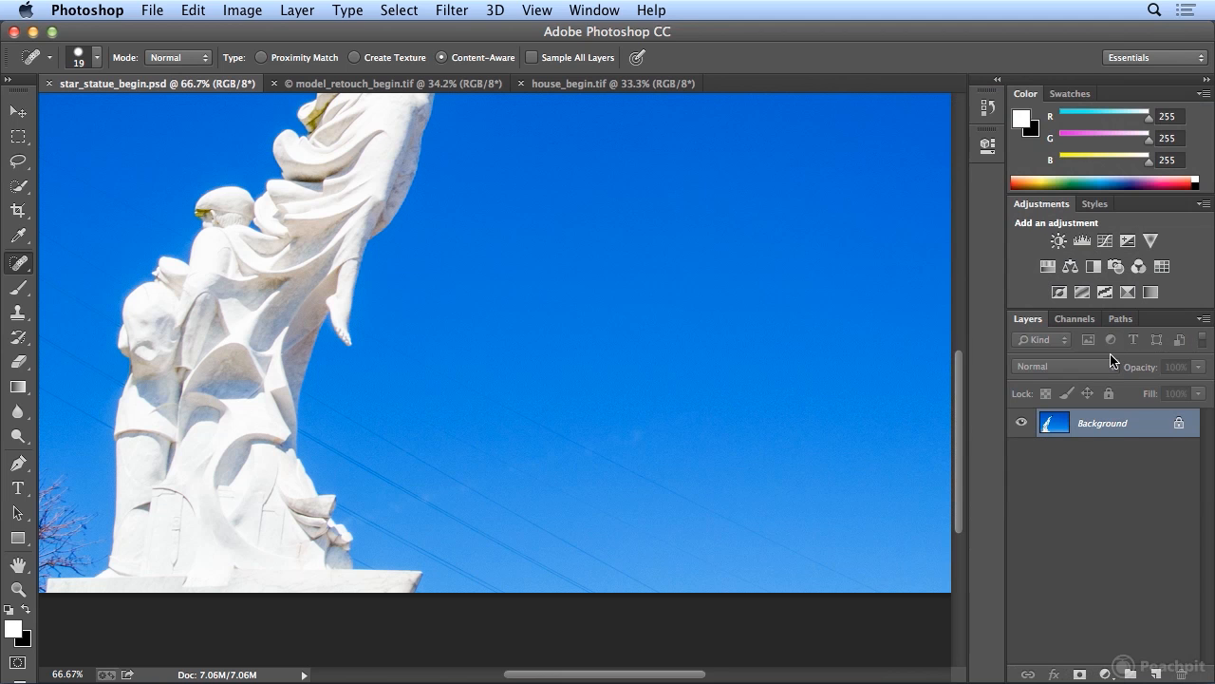
{"action": "key", "text": "shift+Tab"}
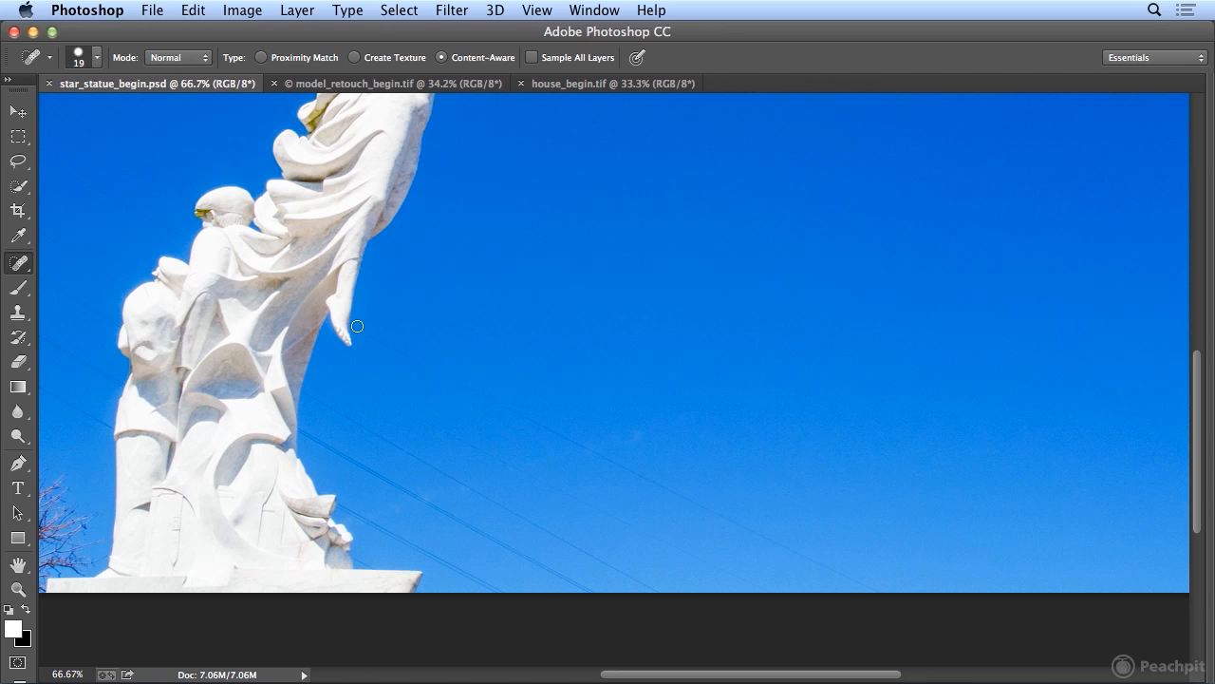
{"action": "left_click_drag", "start_coordinate": [356, 326], "coordinate": [487, 392]}
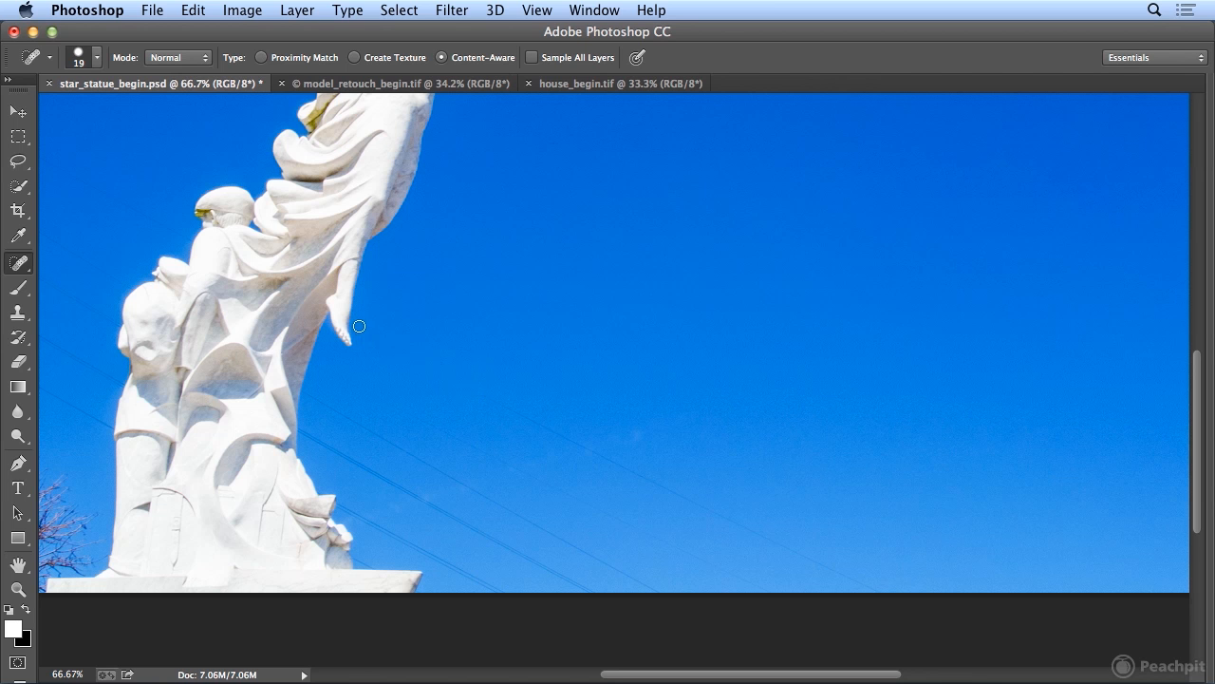
Step: Reduce the Spot Healing Brush size to 11 px and retouch the sky right beside the statue's foot
{"action": "key", "text": "super+equal"}
{"action": "key", "text": "super+equal"}
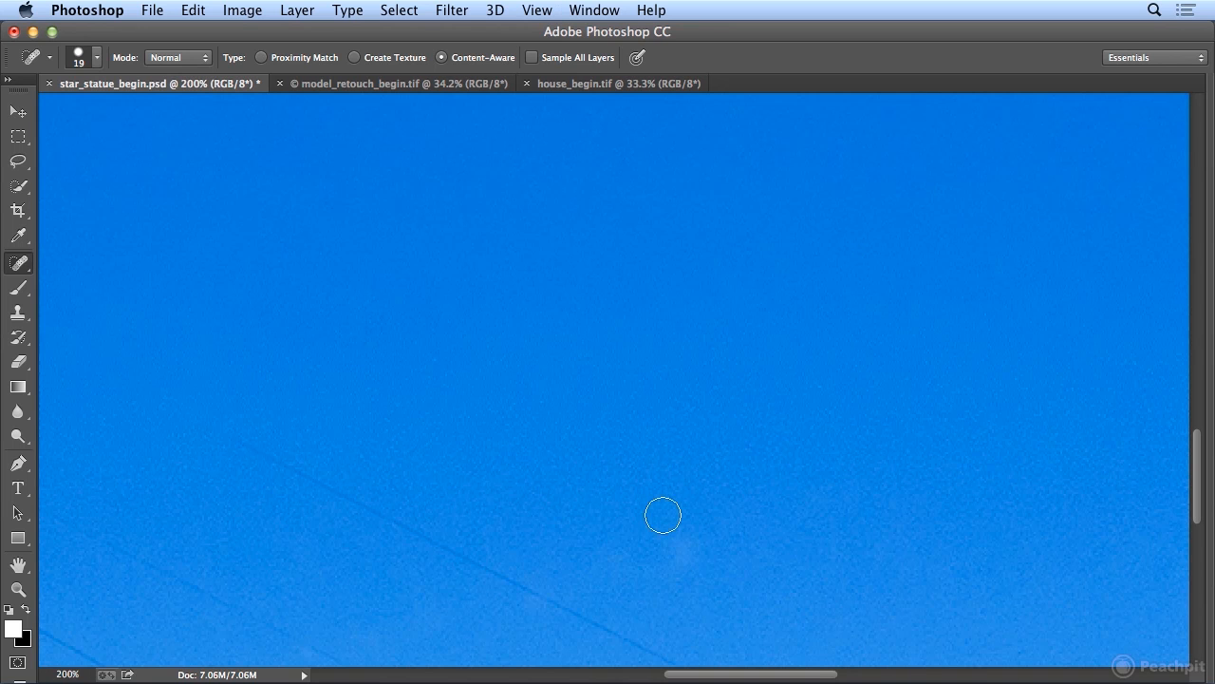
{"action": "left_click_drag", "start_coordinate": [731, 675], "coordinate": [634, 675]}
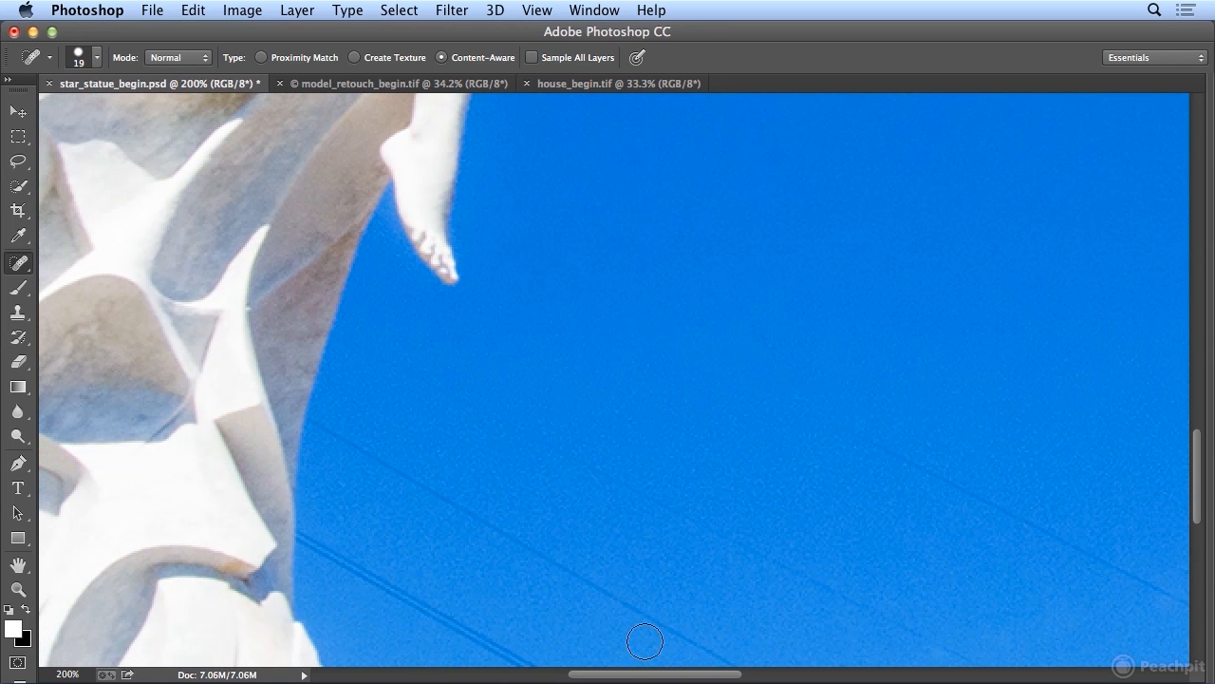
{"action": "left_click", "coordinate": [536, 9]}
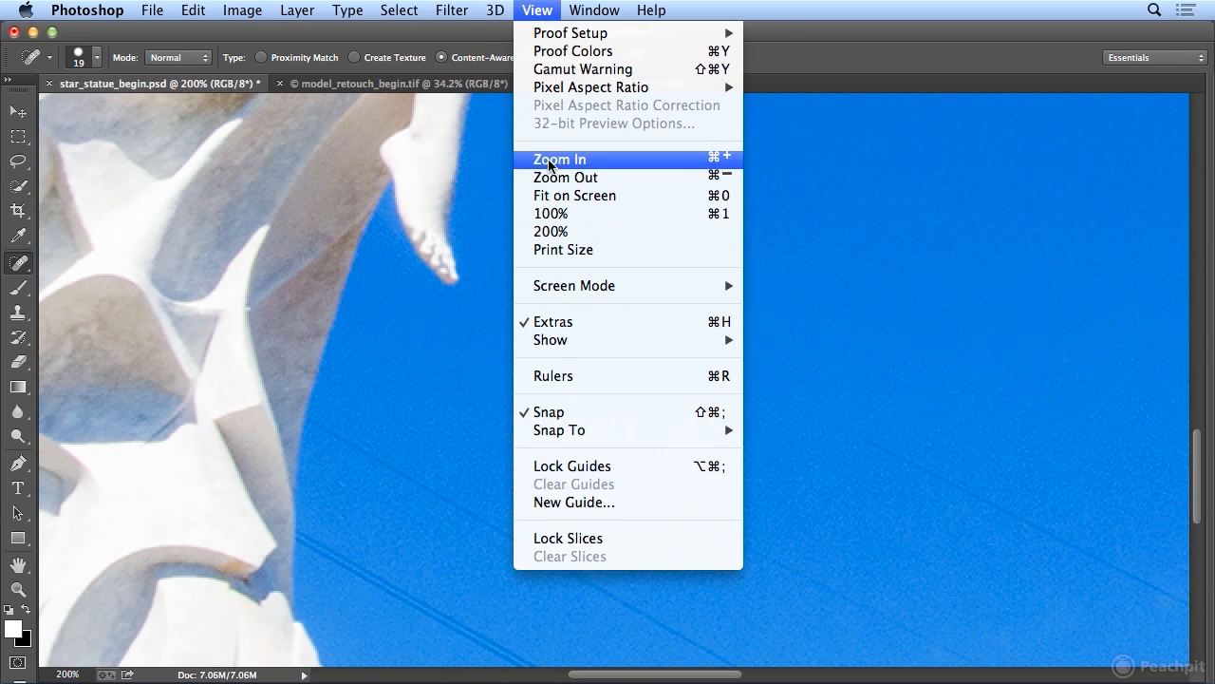
{"action": "left_click", "coordinate": [468, 232]}
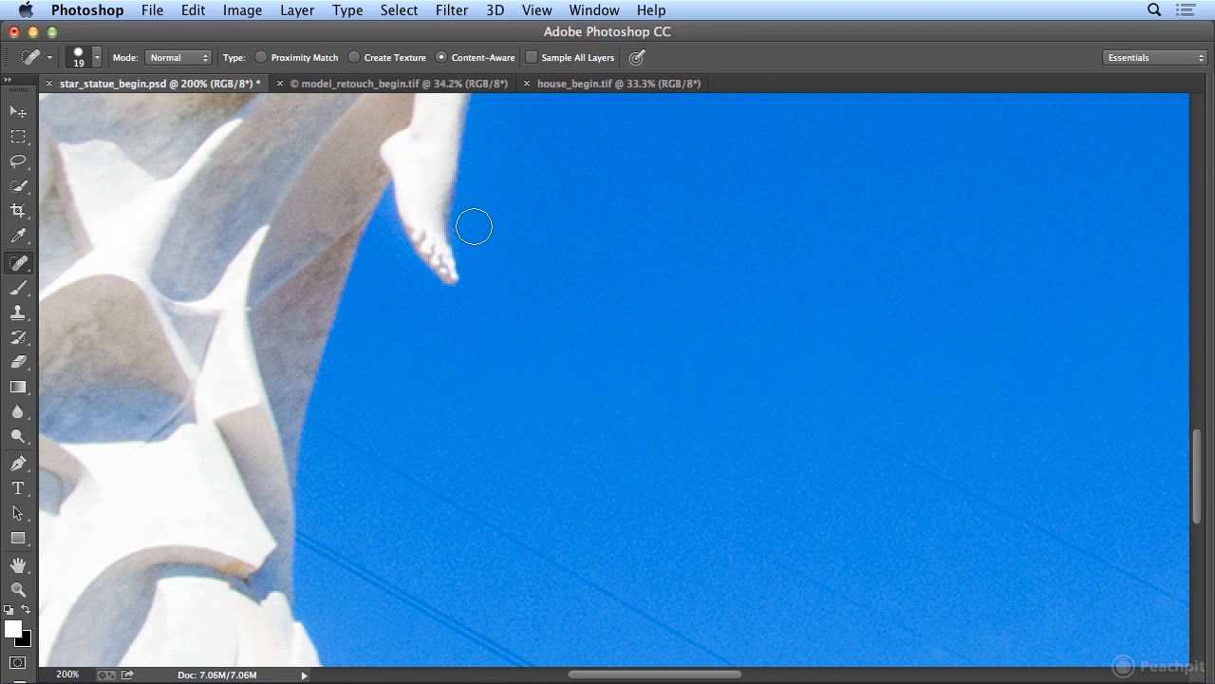
{"action": "left_click", "coordinate": [96, 57]}
{"action": "left_click_drag", "start_coordinate": [48, 114], "coordinate": [42, 113]}
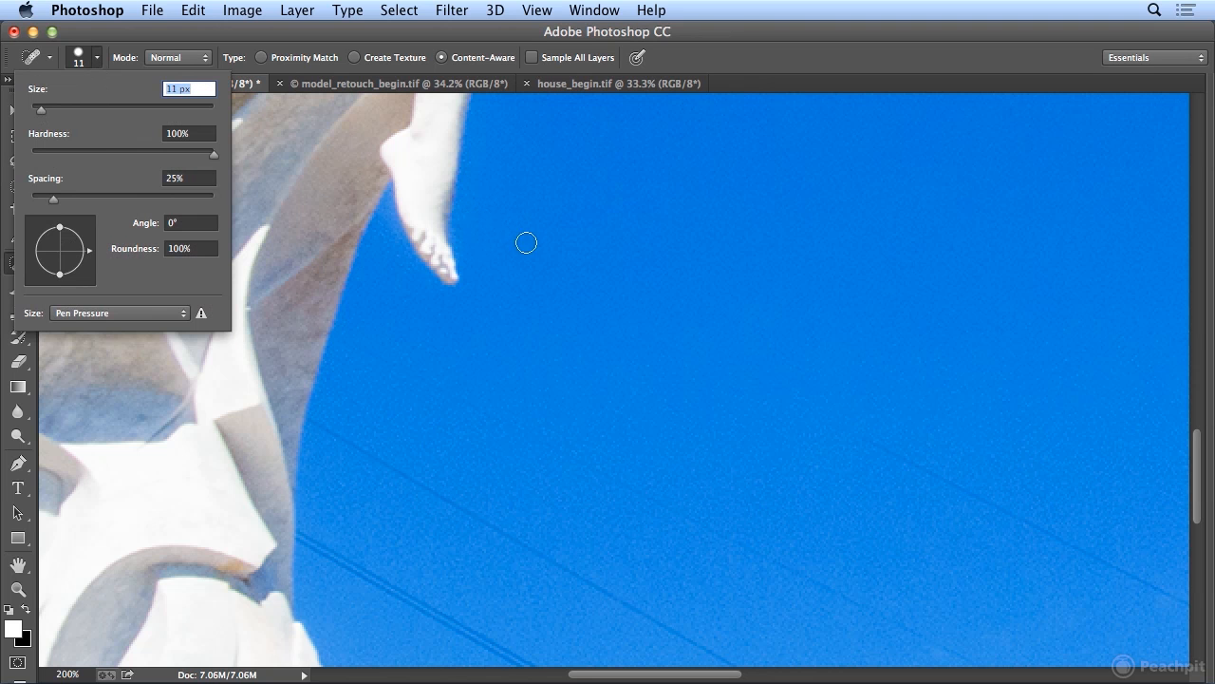
{"action": "left_click", "coordinate": [462, 227]}
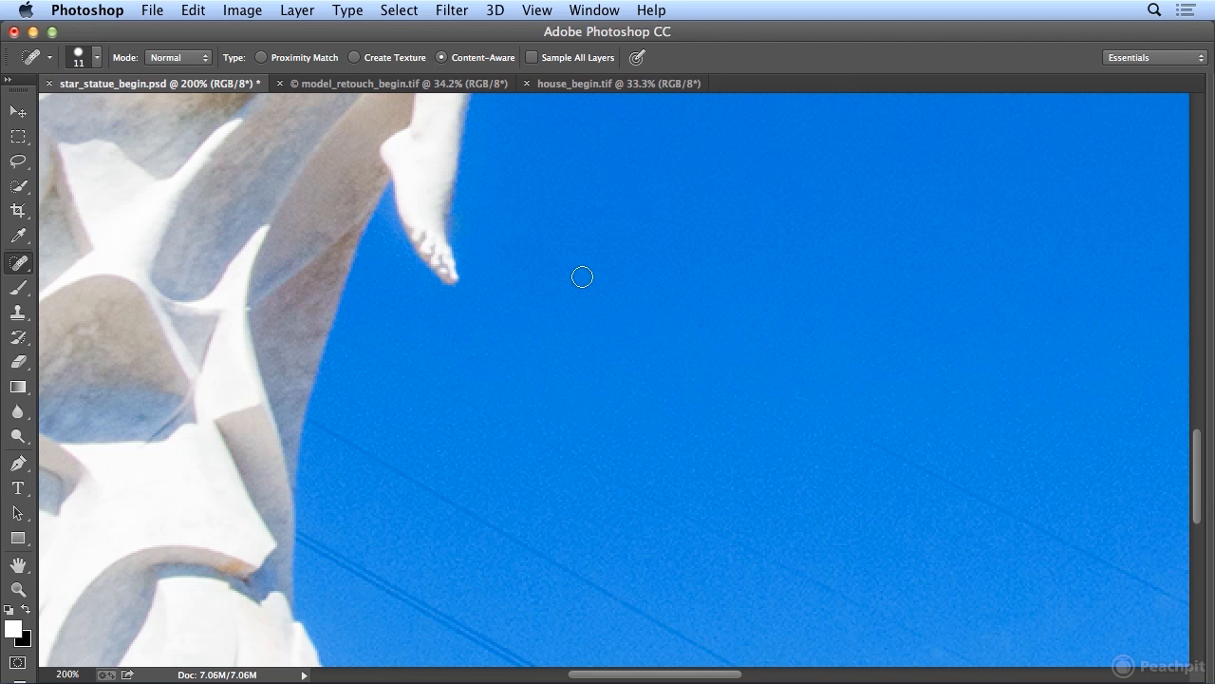
Step: Set the healing brush to 19 px and heal the rest of the uppermost power line with a straight stroke down to the image's lower edge
{"action": "key", "text": "super+minus"}
{"action": "key", "text": "super+minus"}
{"action": "key", "text": "super+minus"}
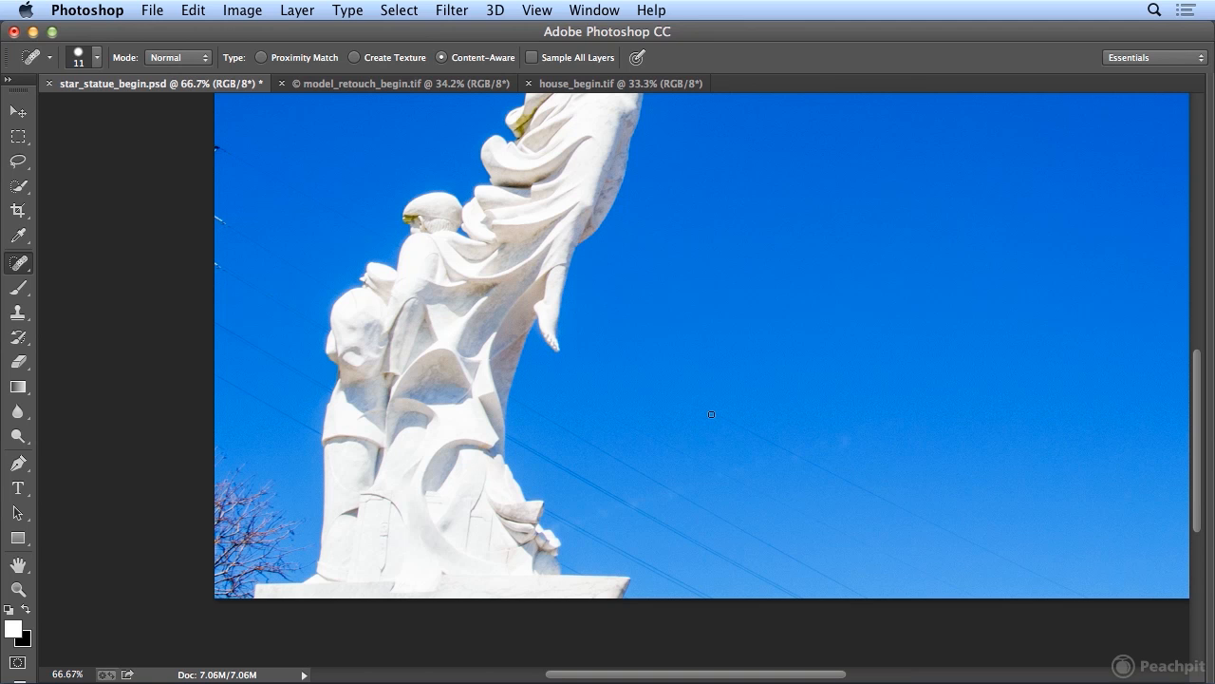
{"action": "left_click", "coordinate": [98, 57]}
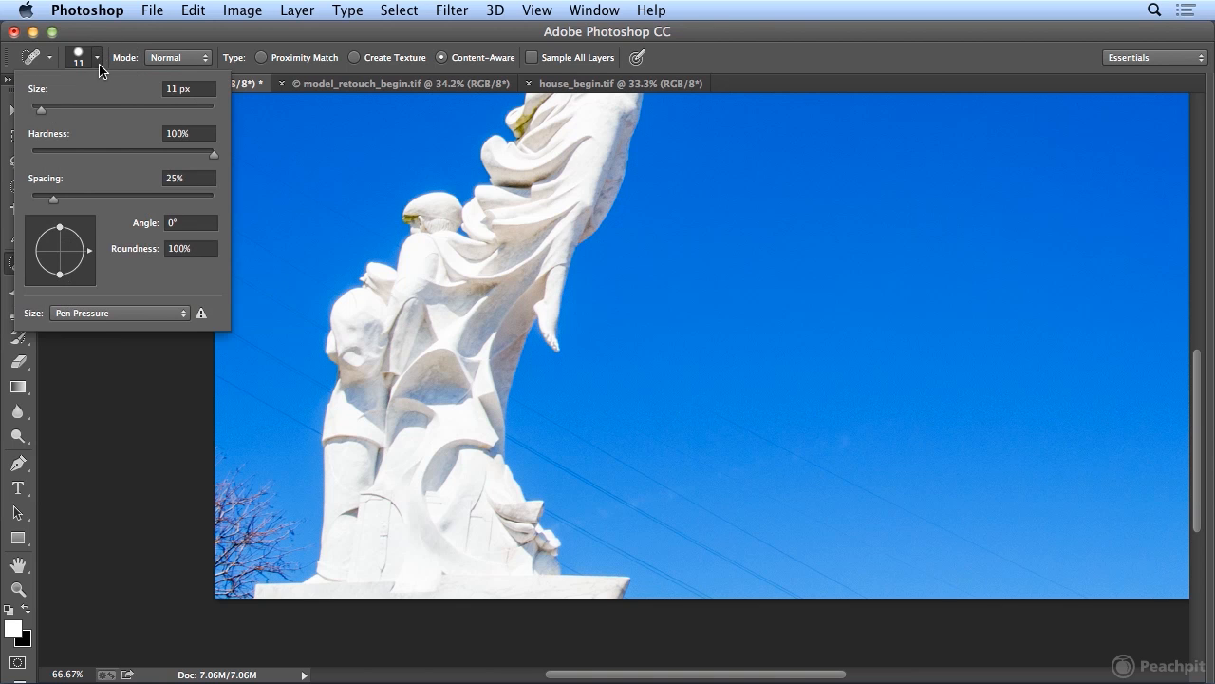
{"action": "left_click_drag", "start_coordinate": [47, 112], "coordinate": [54, 112]}
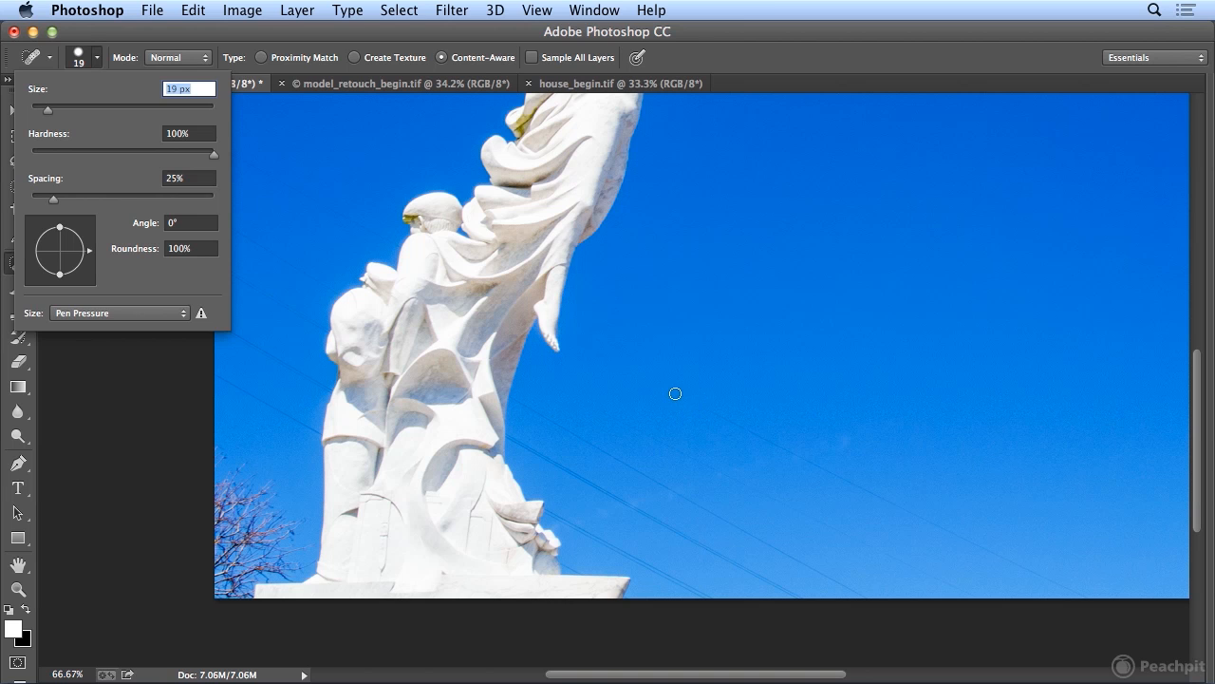
{"action": "left_click", "coordinate": [675, 393]}
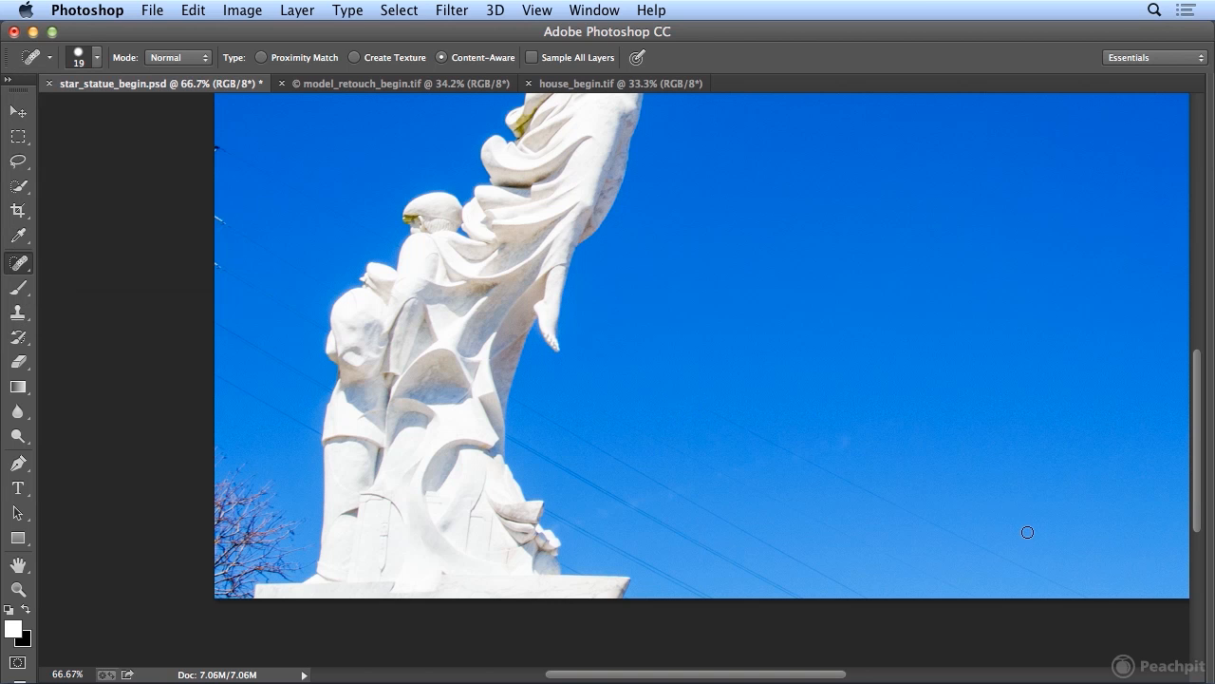
{"action": "left_click", "coordinate": [1087, 596], "text": "shift"}
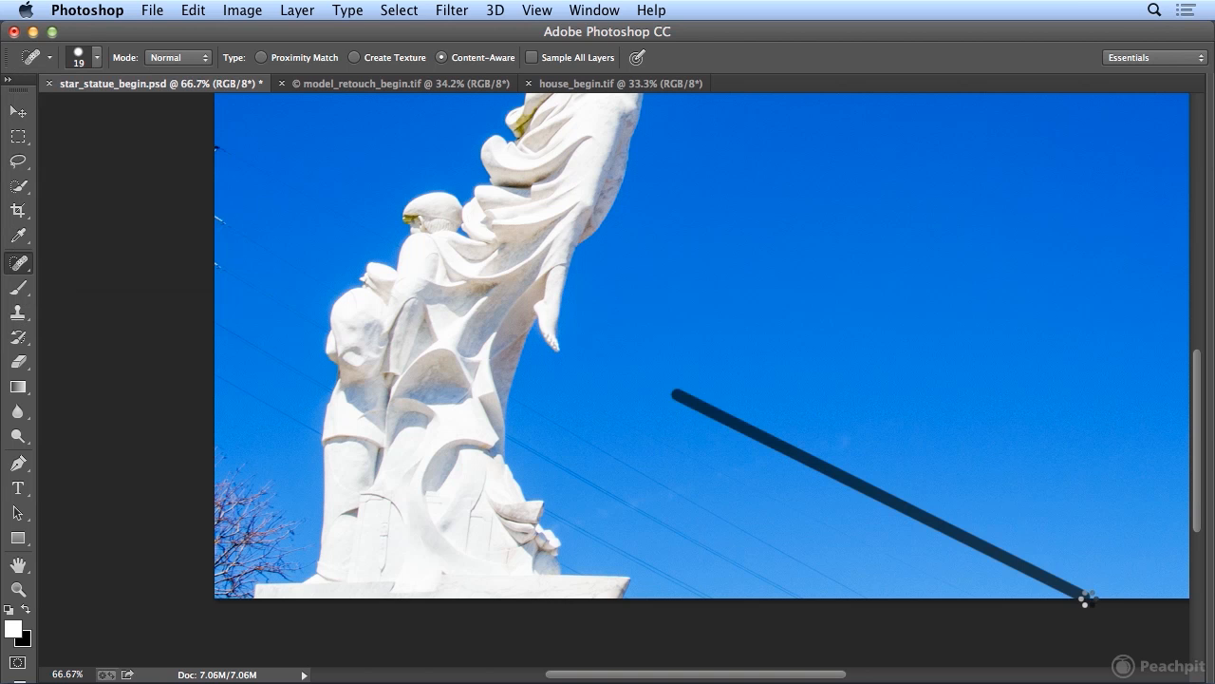
Step: Heal away the dark lamp at the right edge of the statue photo, including the smudge left in the sky
{"action": "key", "text": "super+equal"}
{"action": "key", "text": "super+equal"}
{"action": "left_click_drag", "start_coordinate": [1194, 462], "coordinate": [1195, 523]}
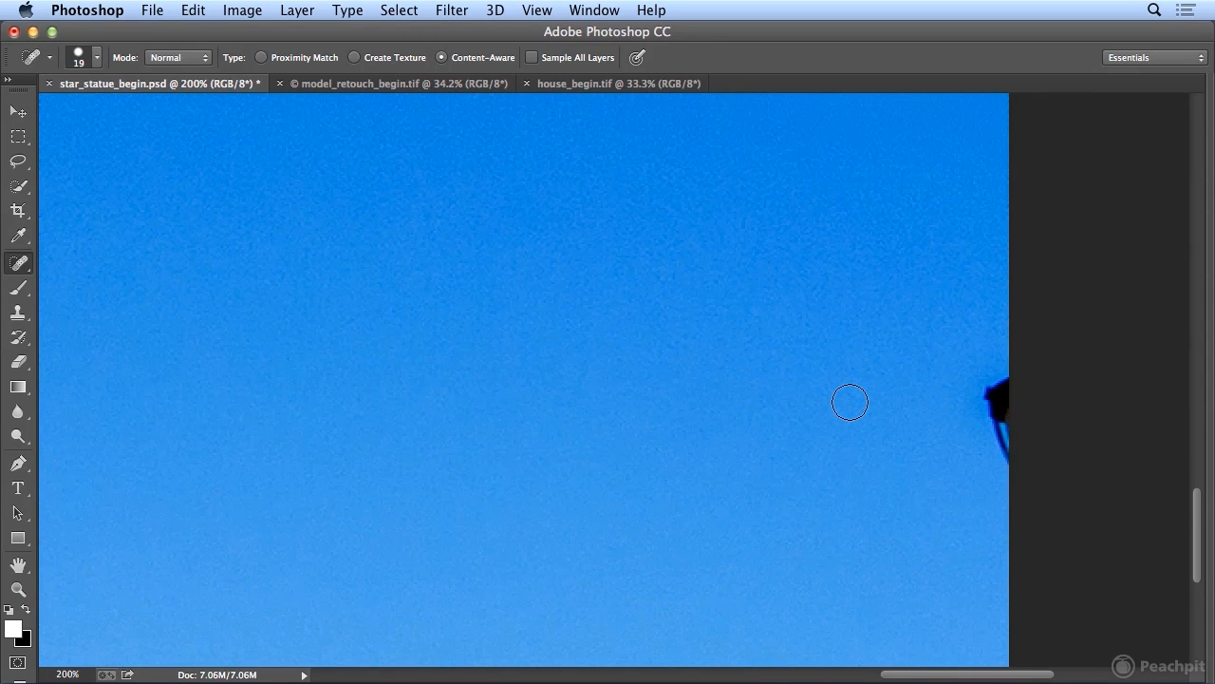
{"action": "left_click_drag", "start_coordinate": [992, 391], "coordinate": [992, 454]}
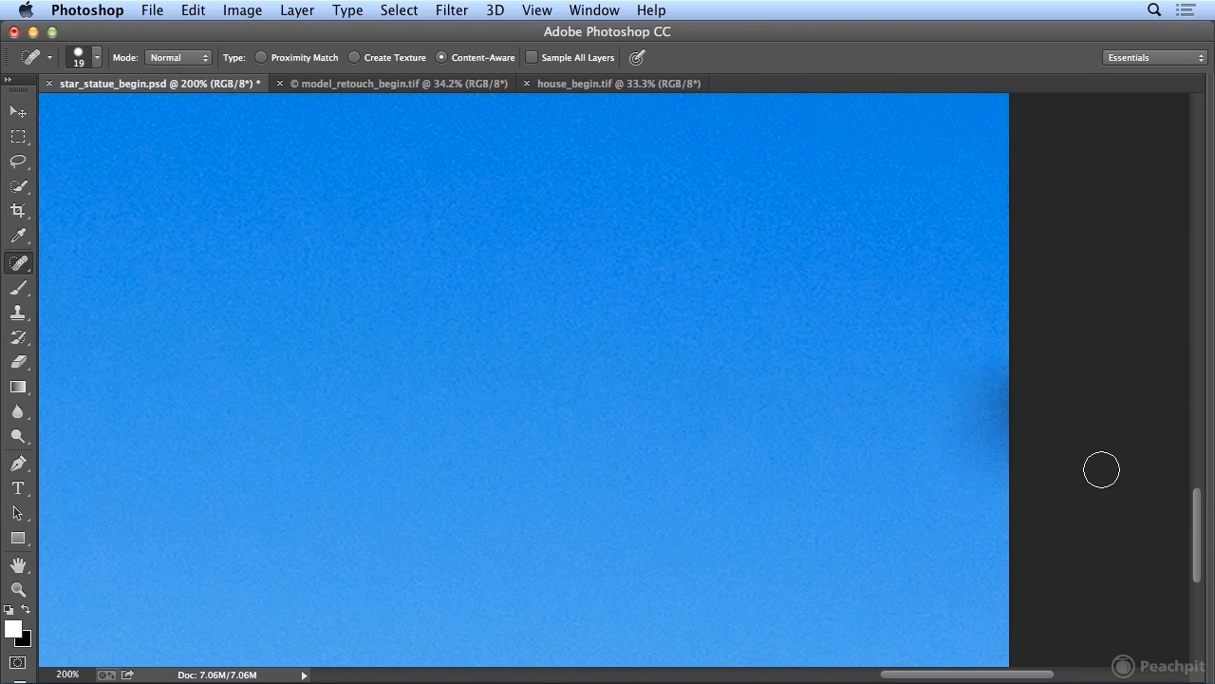
{"action": "mouse_move", "coordinate": [985, 401]}
{"action": "left_mouse_down"}
{"action": "mouse_move", "coordinate": [1023, 388]}
{"action": "mouse_move", "coordinate": [999, 489]}
{"action": "left_mouse_up"}
{"action": "mouse_move", "coordinate": [948, 373]}
{"action": "left_mouse_down"}
{"action": "mouse_move", "coordinate": [1002, 359]}
{"action": "mouse_move", "coordinate": [1013, 413]}
{"action": "left_mouse_up"}
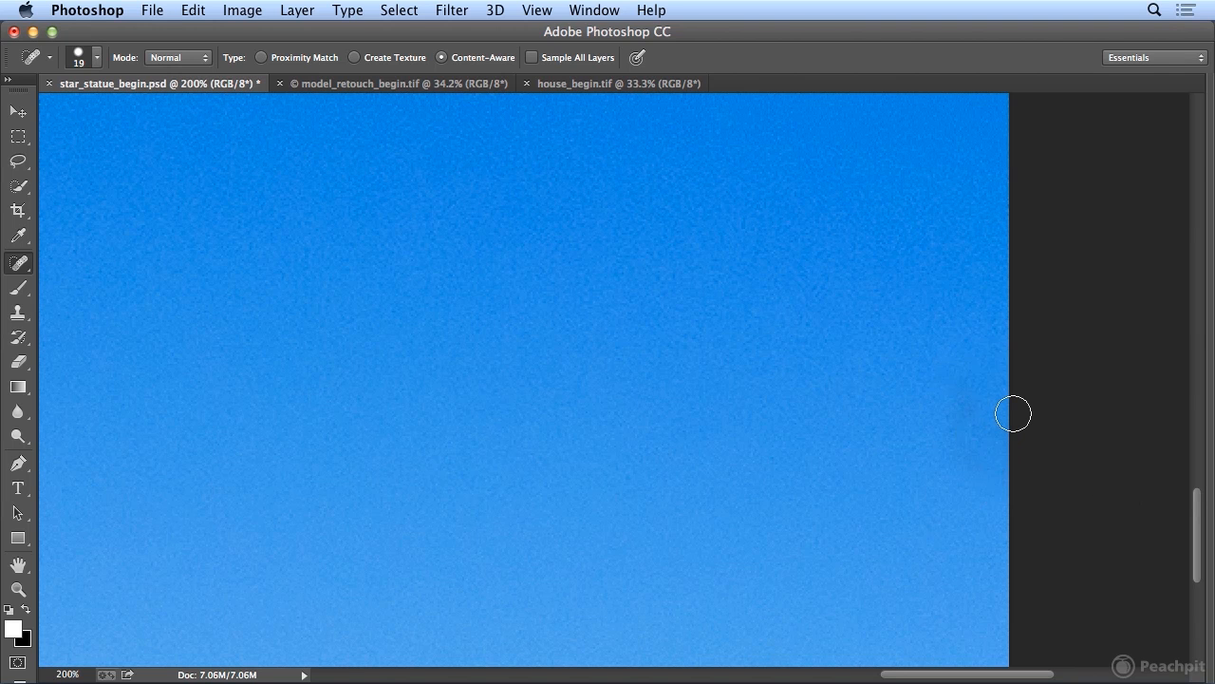
Step: Switch to model_retouch_begin.tif and bring the model's face into view at 100%
{"action": "left_click", "coordinate": [424, 87]}
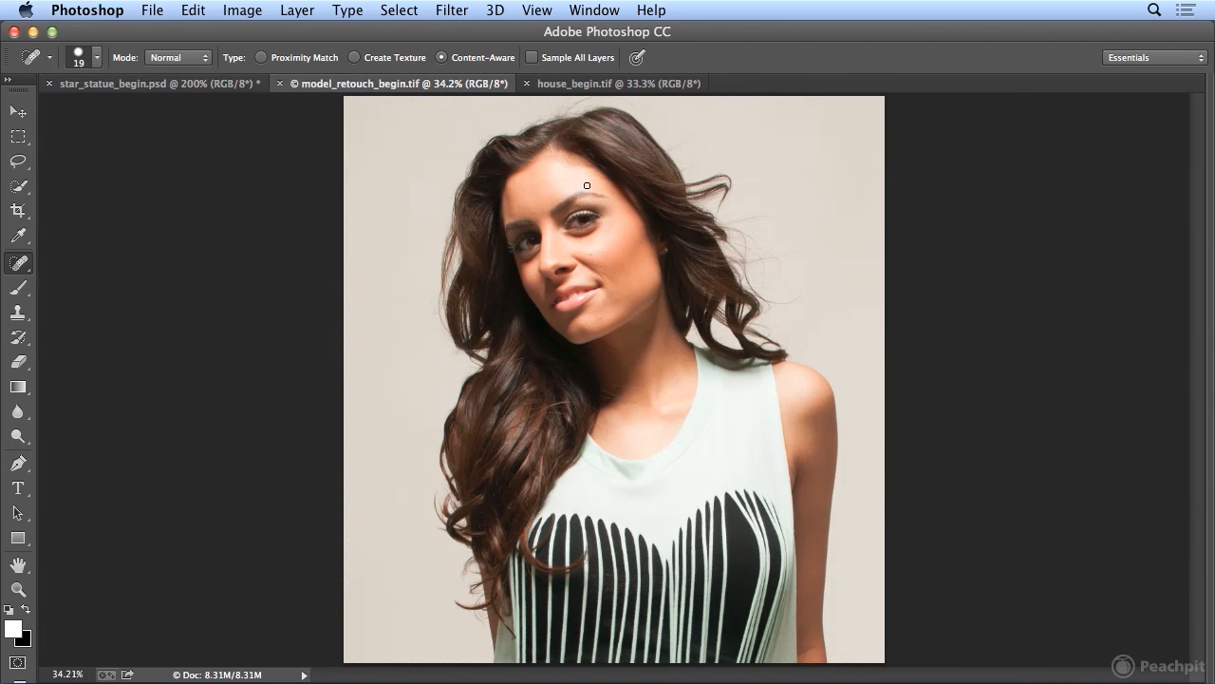
{"action": "key", "text": "super+equal"}
{"action": "key", "text": "super+equal"}
{"action": "key", "text": "super+equal"}
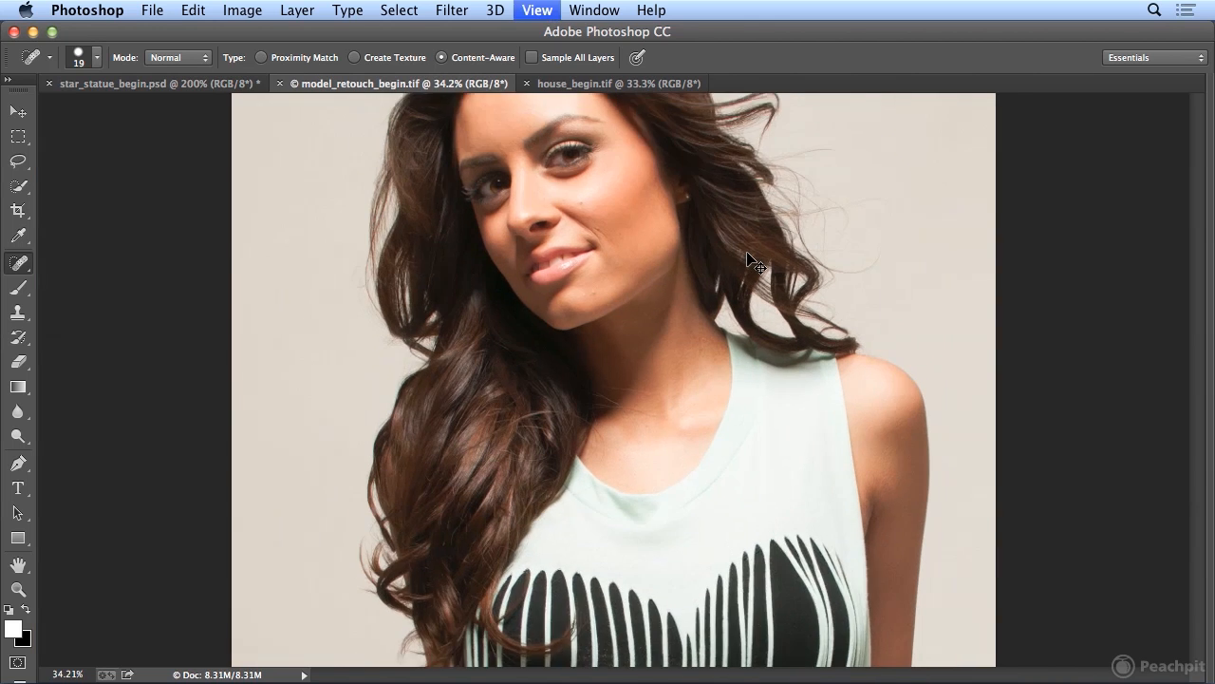
{"action": "scroll", "coordinate": [749, 252], "scroll_direction": "up", "scroll_amount": 10}
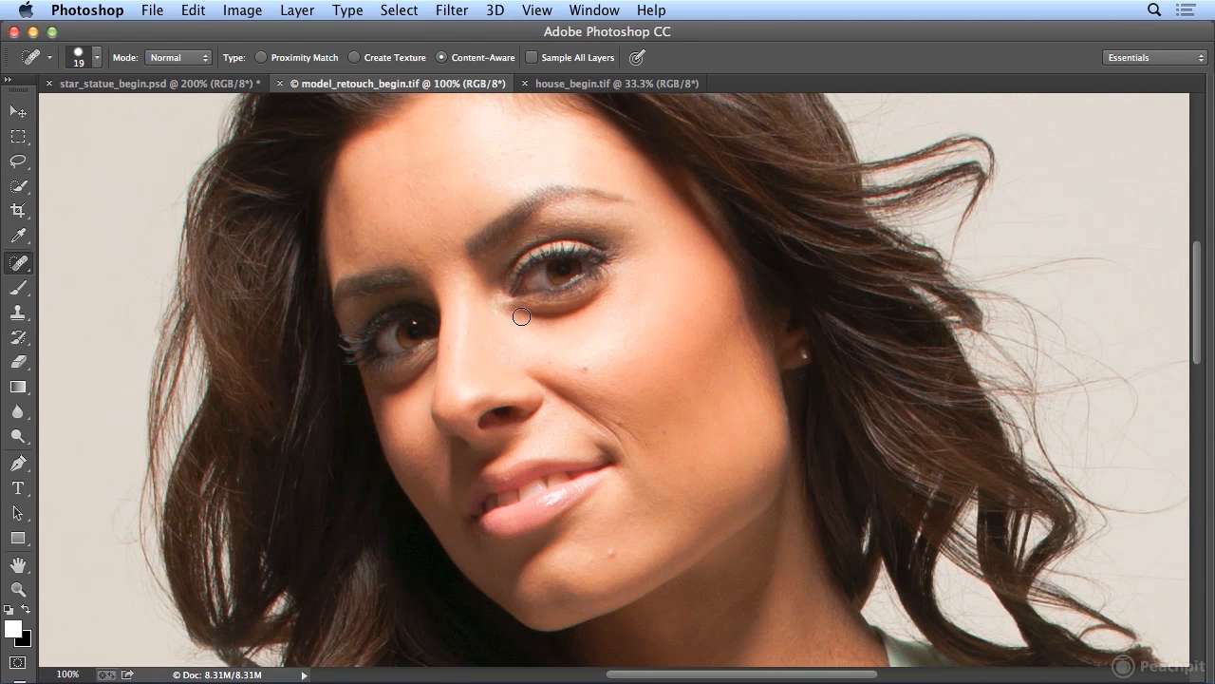
Step: Try to heal the dark area under the model's more brightly lit eye with the Spot Healing Brush, and undo the stroke
{"action": "mouse_move", "coordinate": [519, 316]}
{"action": "left_mouse_down"}
{"action": "mouse_move", "coordinate": [574, 316]}
{"action": "mouse_move", "coordinate": [615, 288]}
{"action": "left_mouse_up"}
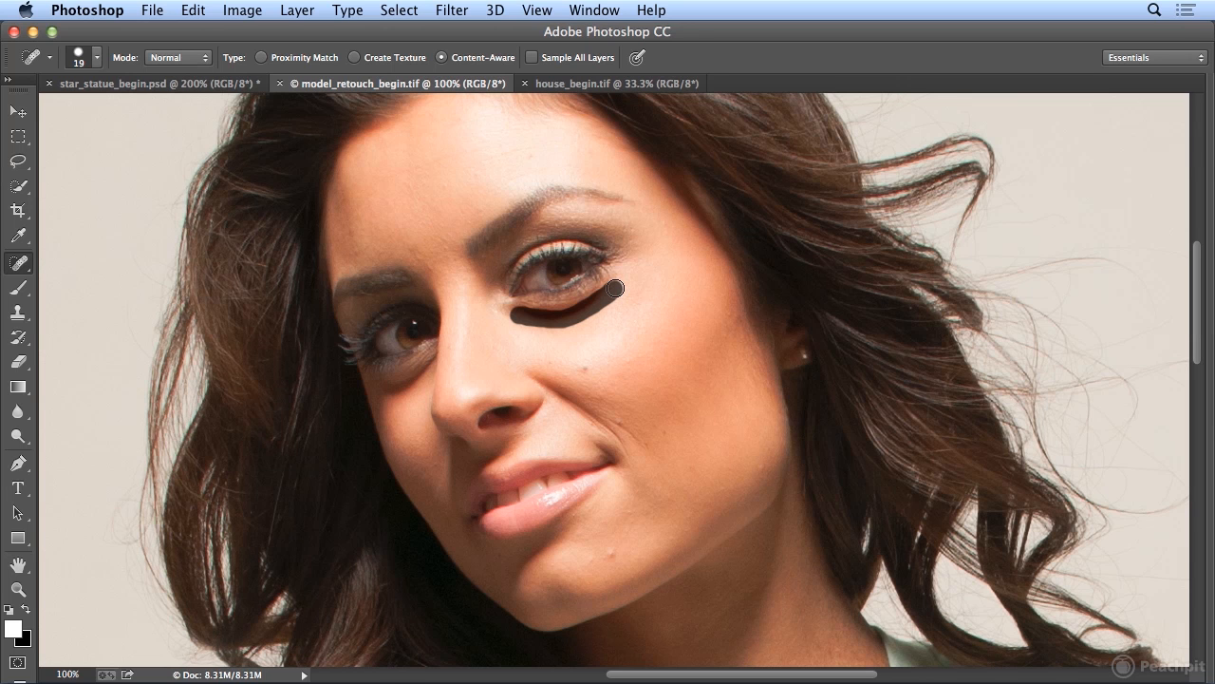
{"action": "left_click_drag", "start_coordinate": [615, 287], "coordinate": [616, 289]}
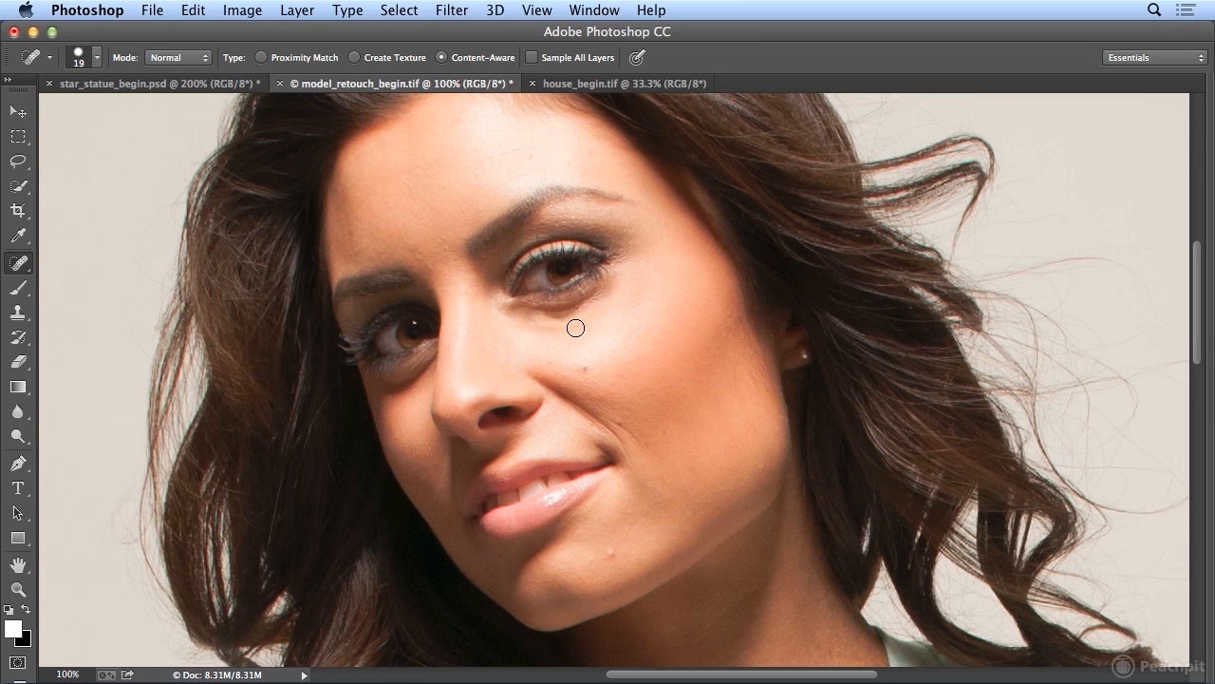
{"action": "left_click", "coordinate": [193, 12]}
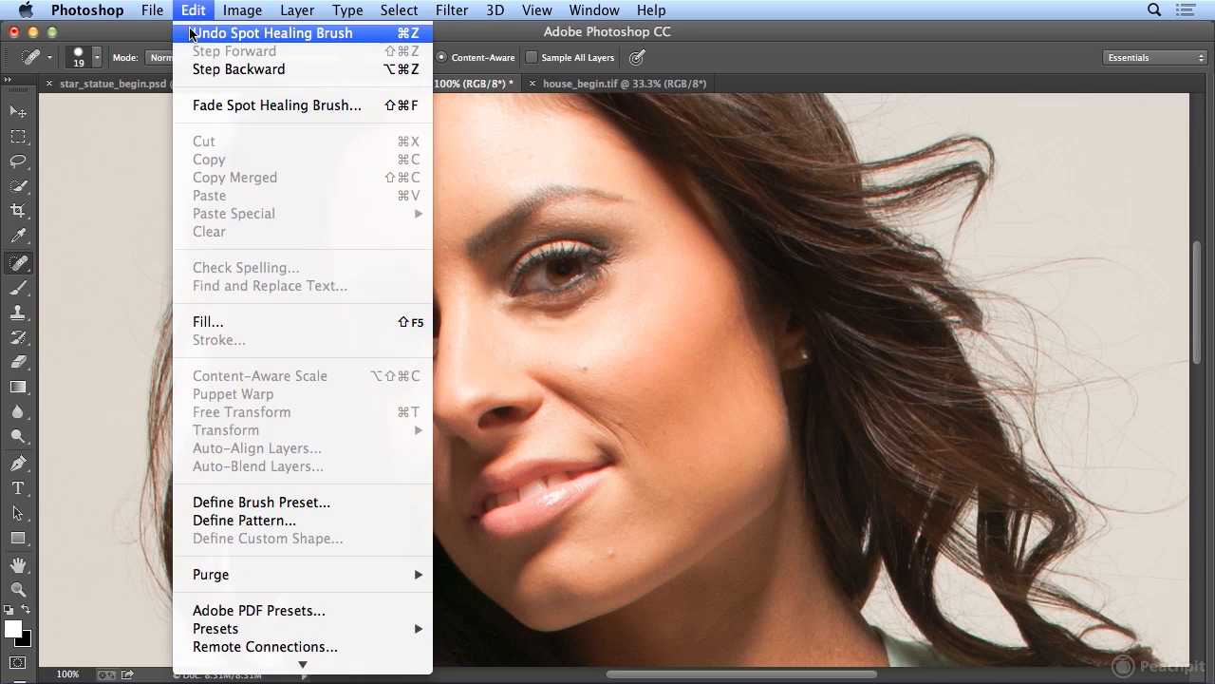
{"action": "left_click", "coordinate": [190, 34]}
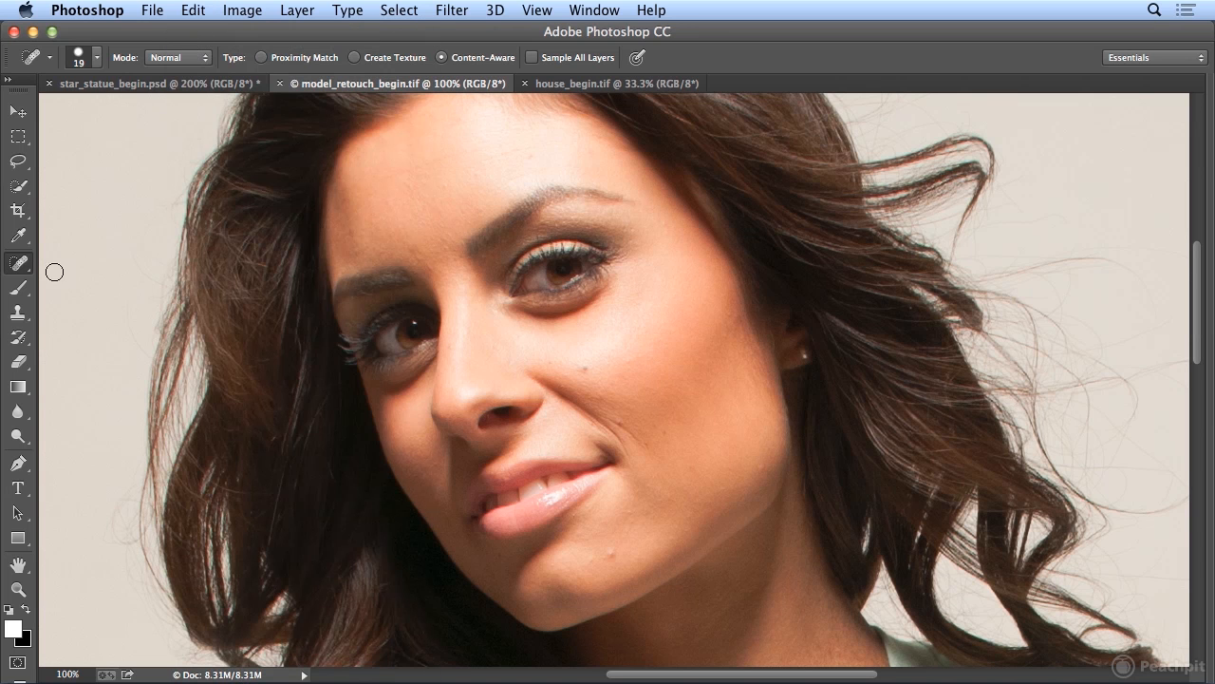
Step: Outline the dark area under the model's more brightly lit eye with the Patch Tool, replace it with cheek skin, and deselect
{"action": "right_click", "coordinate": [18, 264]}
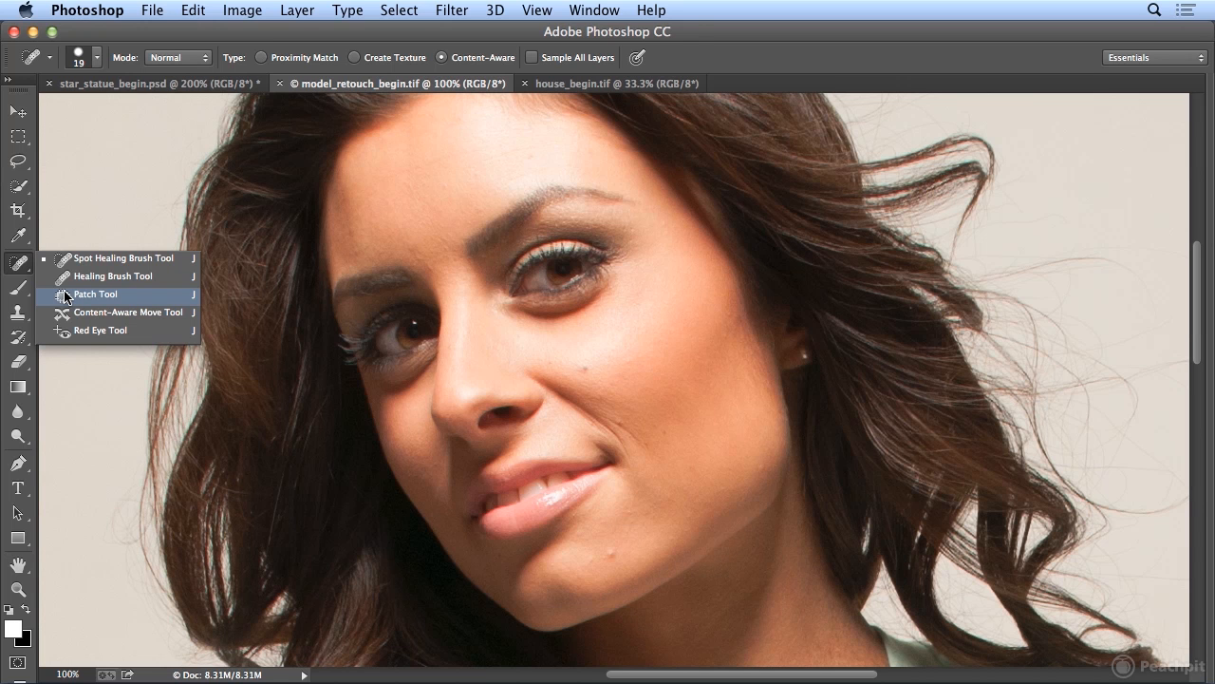
{"action": "left_click", "coordinate": [95, 294]}
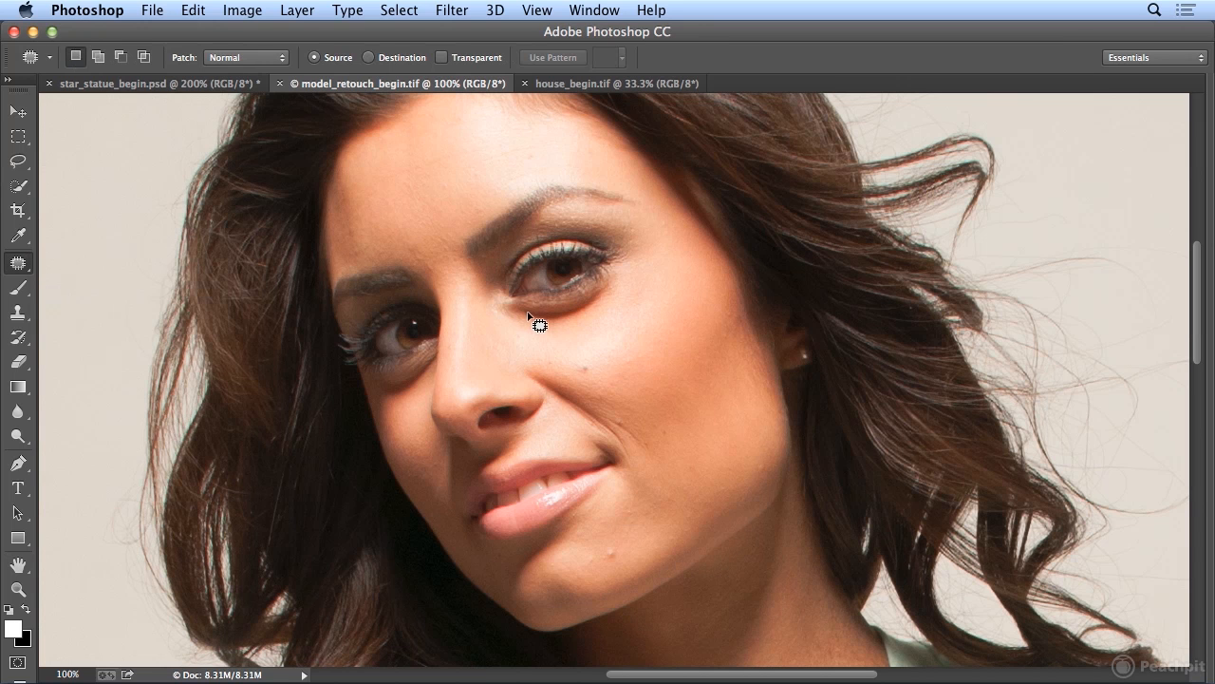
{"action": "mouse_move", "coordinate": [527, 317]}
{"action": "left_mouse_down"}
{"action": "mouse_move", "coordinate": [505, 317]}
{"action": "mouse_move", "coordinate": [550, 342]}
{"action": "mouse_move", "coordinate": [618, 329]}
{"action": "mouse_move", "coordinate": [626, 288]}
{"action": "mouse_move", "coordinate": [556, 323]}
{"action": "mouse_move", "coordinate": [546, 315]}
{"action": "left_mouse_up"}
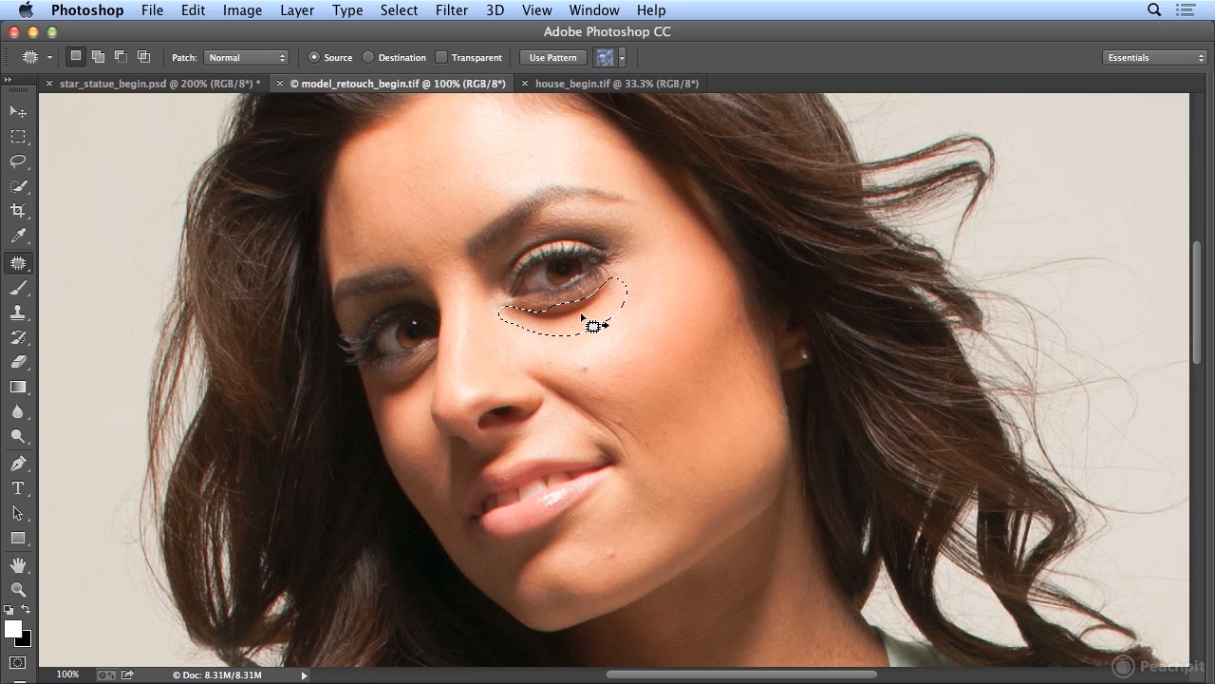
{"action": "left_click_drag", "start_coordinate": [583, 322], "coordinate": [654, 330]}
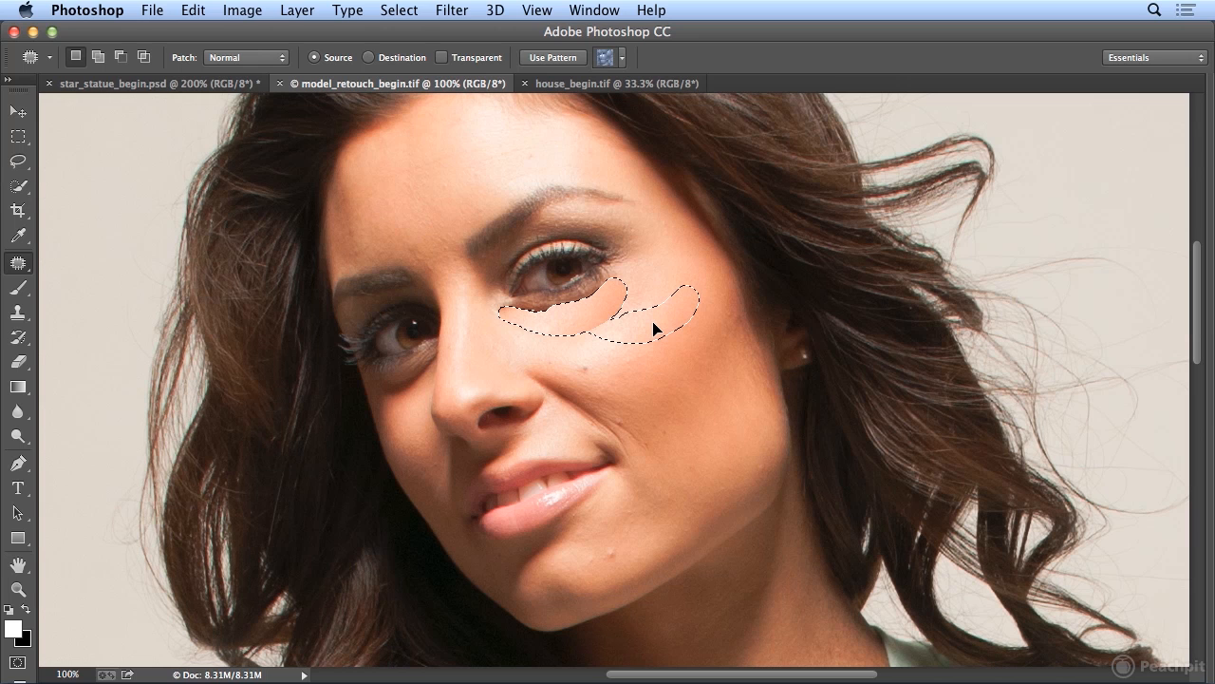
{"action": "left_click_drag", "start_coordinate": [654, 330], "coordinate": [657, 330]}
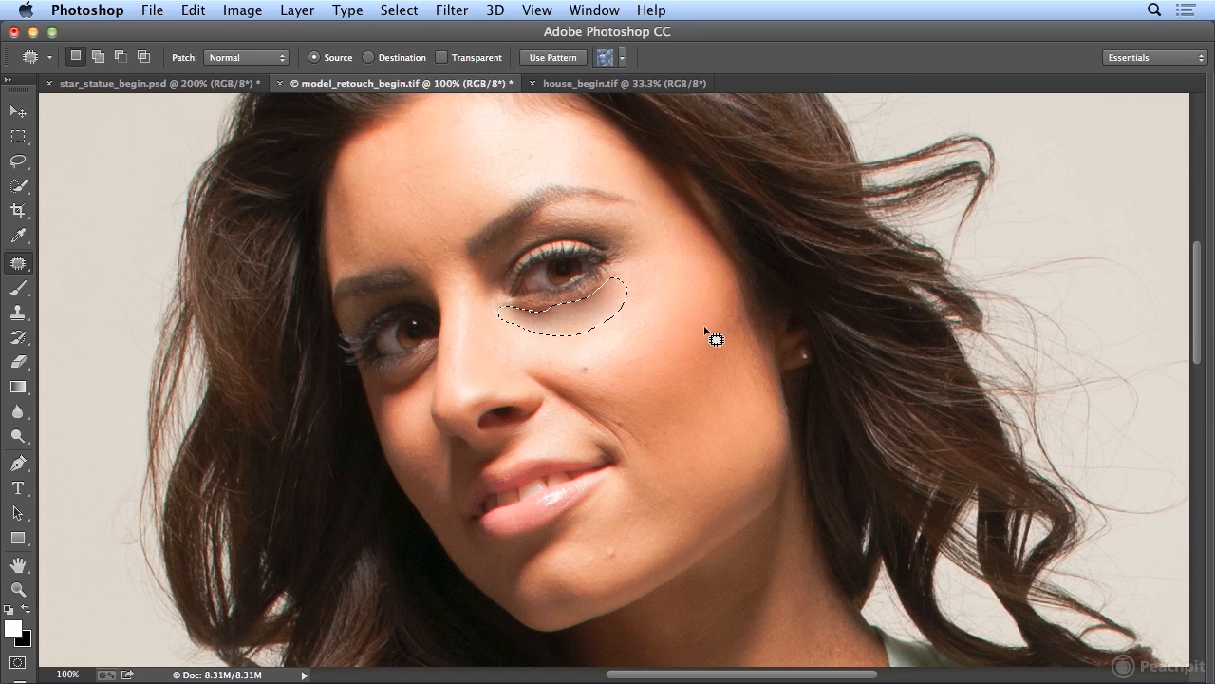
{"action": "key", "text": "super+d"}
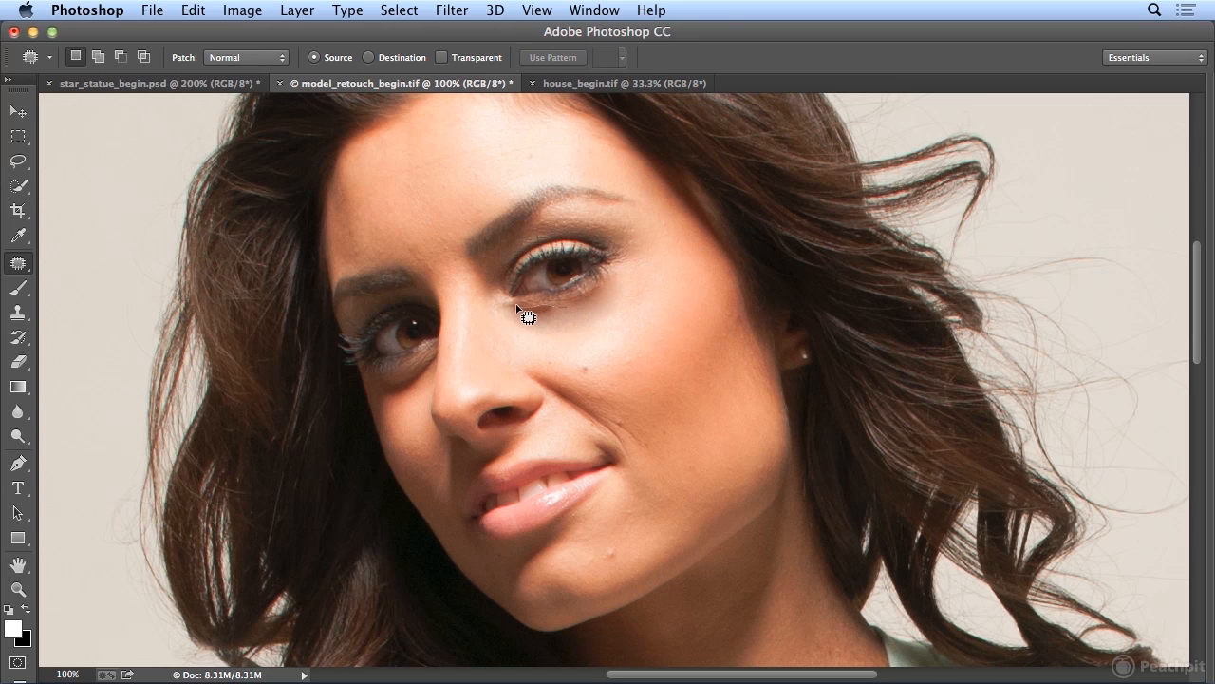
Step: Patch the small dark areas left along the lower lid and inner corner of the same eye with cheek skin, deselecting after each
{"action": "left_click_drag", "start_coordinate": [508, 316], "coordinate": [646, 339]}
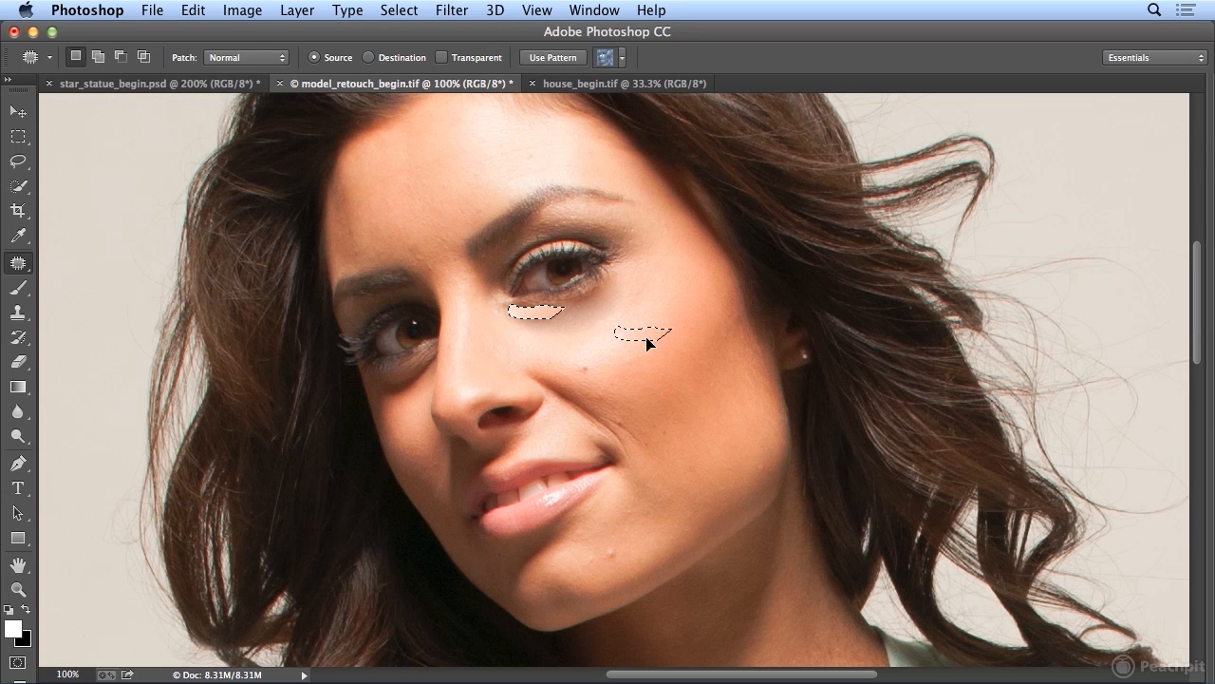
{"action": "key", "text": "super+d"}
{"action": "mouse_move", "coordinate": [564, 300]}
{"action": "left_mouse_down"}
{"action": "mouse_move", "coordinate": [596, 306]}
{"action": "mouse_move", "coordinate": [611, 288]}
{"action": "mouse_move", "coordinate": [568, 306]}
{"action": "mouse_move", "coordinate": [621, 319]}
{"action": "mouse_move", "coordinate": [652, 348]}
{"action": "left_mouse_up"}
{"action": "key", "text": "super+d"}
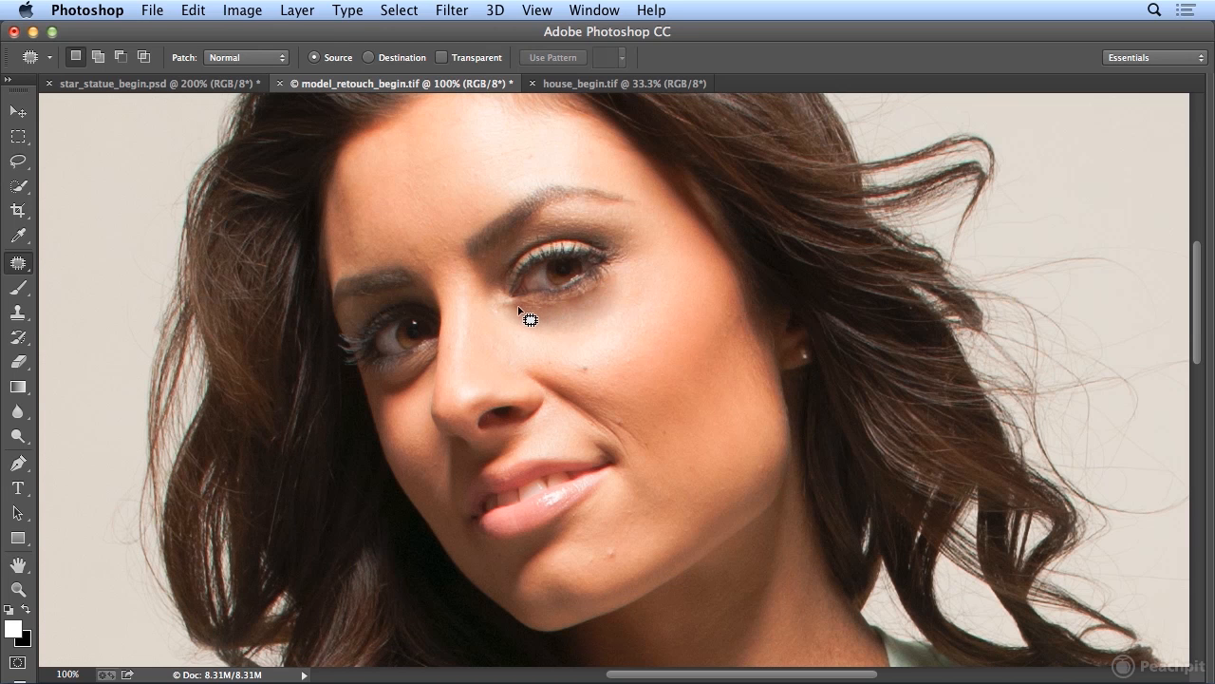
{"action": "mouse_move", "coordinate": [503, 307]}
{"action": "left_mouse_down"}
{"action": "mouse_move", "coordinate": [560, 332]}
{"action": "mouse_move", "coordinate": [613, 336]}
{"action": "left_mouse_up"}
{"action": "key", "text": "ctrl+d"}
{"action": "mouse_move", "coordinate": [533, 306]}
{"action": "left_mouse_down"}
{"action": "mouse_move", "coordinate": [606, 285]}
{"action": "mouse_move", "coordinate": [601, 304]}
{"action": "mouse_move", "coordinate": [570, 317]}
{"action": "mouse_move", "coordinate": [531, 321]}
{"action": "mouse_move", "coordinate": [523, 311]}
{"action": "mouse_move", "coordinate": [600, 329]}
{"action": "left_mouse_up"}
{"action": "key", "text": "ctrl+d"}
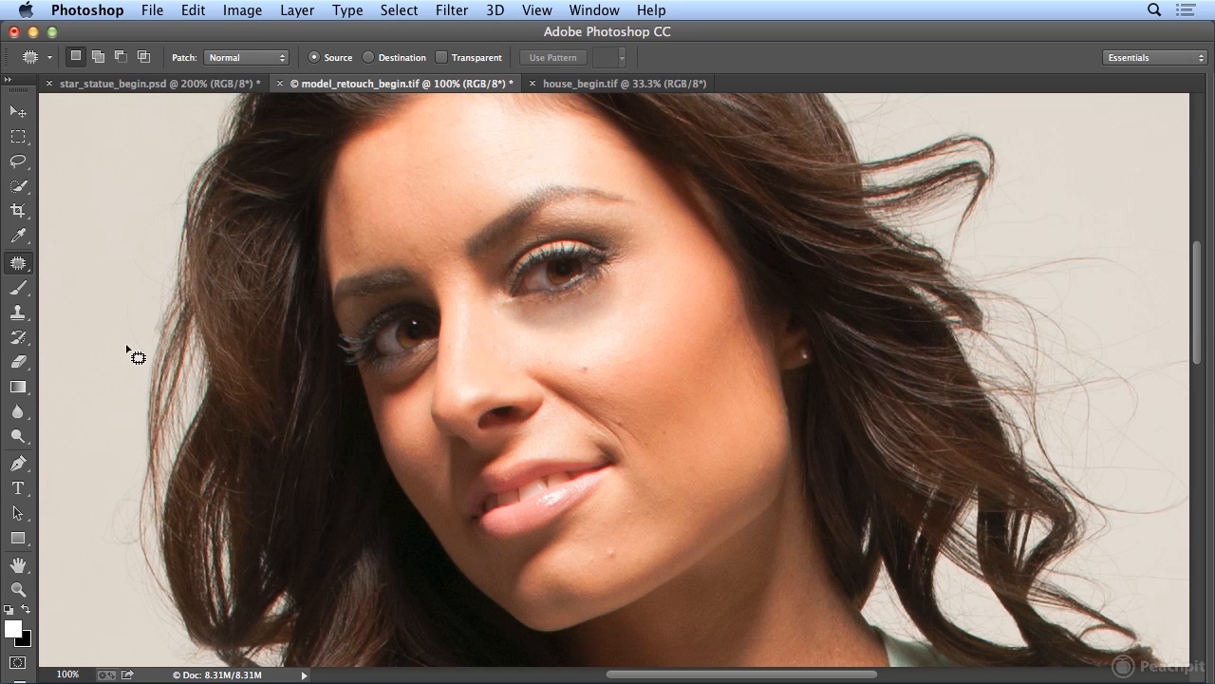
Step: Try painting back the original under-eye shadow with the History Brush at 100% opacity, and undo the stroke
{"action": "left_click", "coordinate": [18, 338]}
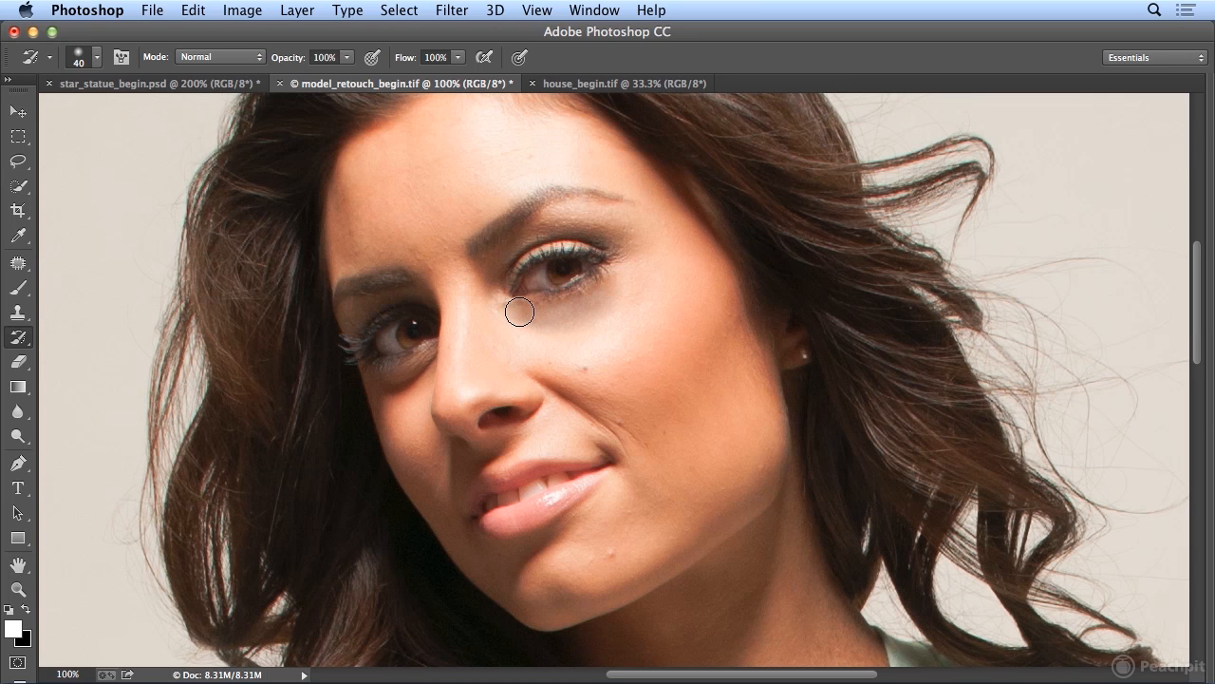
{"action": "mouse_move", "coordinate": [520, 311]}
{"action": "left_mouse_down"}
{"action": "mouse_move", "coordinate": [602, 276]}
{"action": "mouse_move", "coordinate": [631, 281]}
{"action": "left_mouse_up"}
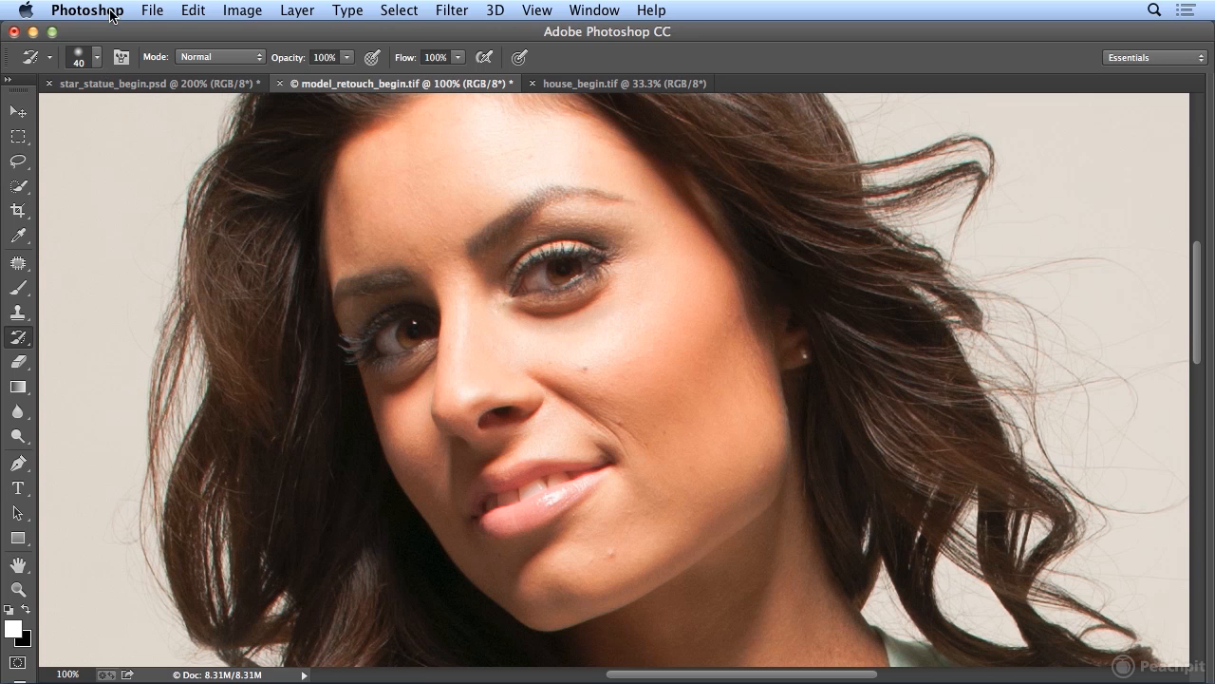
{"action": "left_click", "coordinate": [192, 9]}
{"action": "left_click", "coordinate": [199, 33]}
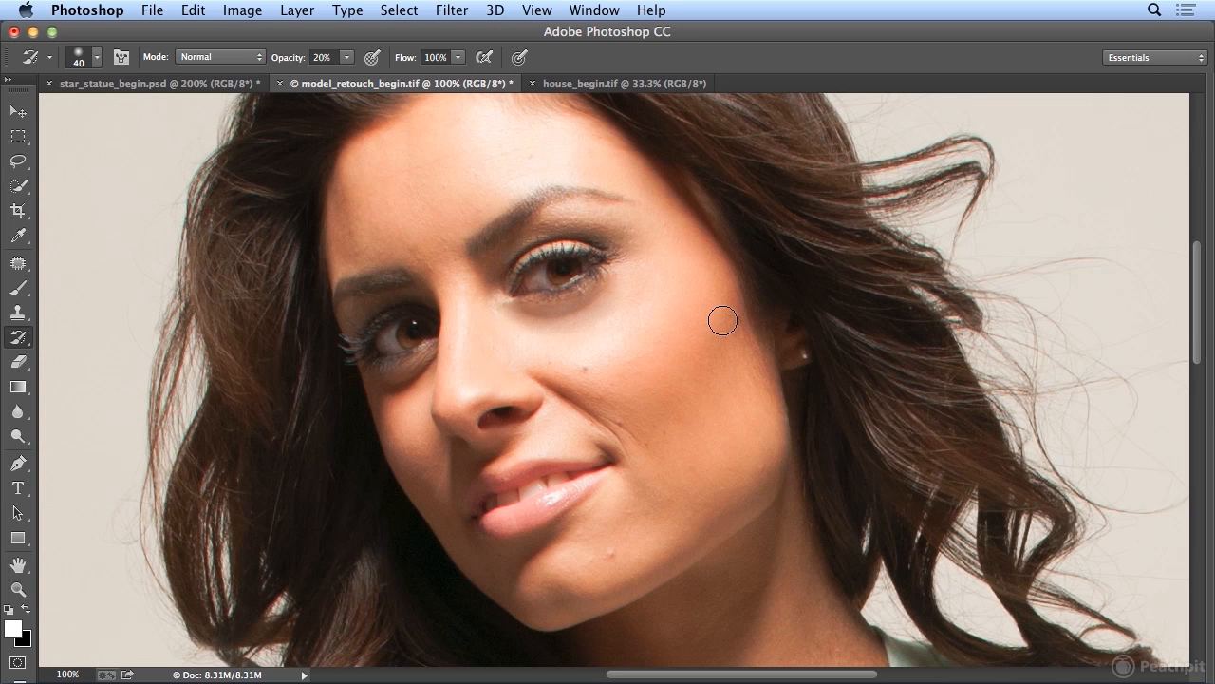
Step: Patch the skin beside the outer corner of the more brightly lit eye with smoother cheek skin and deselect
{"action": "left_click", "coordinate": [34, 272]}
{"action": "mouse_move", "coordinate": [622, 279]}
{"action": "left_mouse_down"}
{"action": "mouse_move", "coordinate": [573, 306]}
{"action": "mouse_move", "coordinate": [513, 310]}
{"action": "mouse_move", "coordinate": [522, 329]}
{"action": "mouse_move", "coordinate": [608, 304]}
{"action": "mouse_move", "coordinate": [610, 288]}
{"action": "mouse_move", "coordinate": [657, 321]}
{"action": "mouse_move", "coordinate": [658, 352]}
{"action": "left_mouse_up"}
{"action": "key", "text": "ctrl+d"}
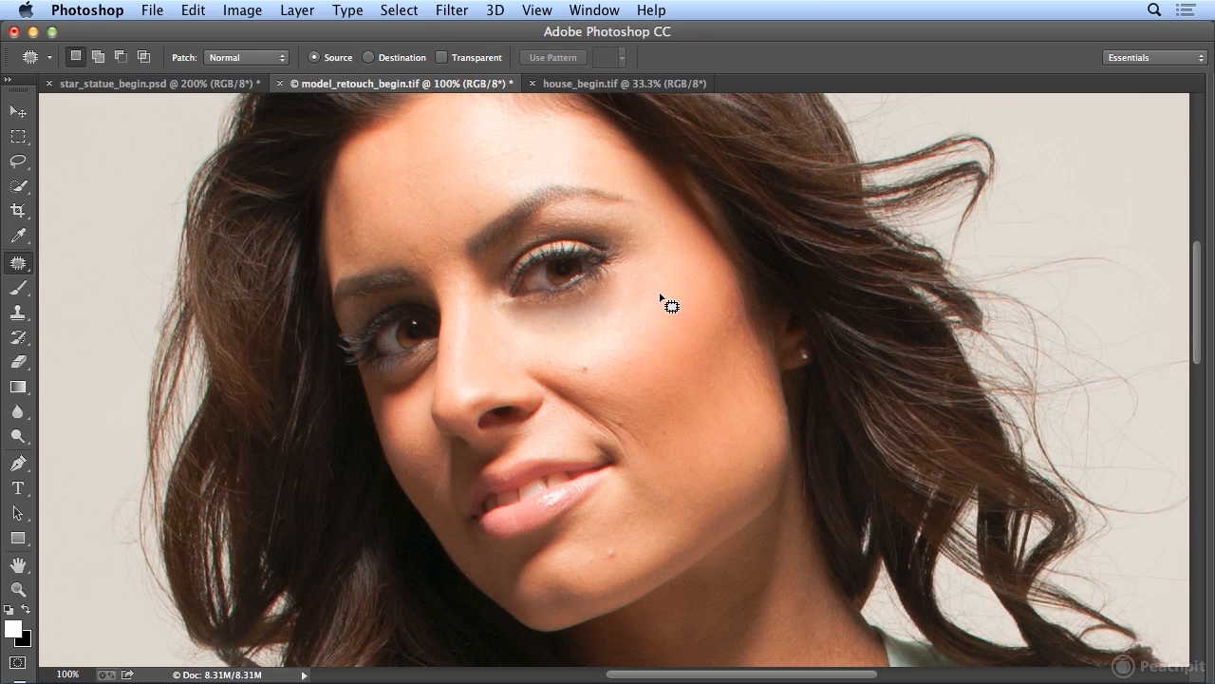
Step: Set the History Brush opacity back to 100%
{"action": "left_click", "coordinate": [16, 343]}
{"action": "left_click", "coordinate": [348, 58]}
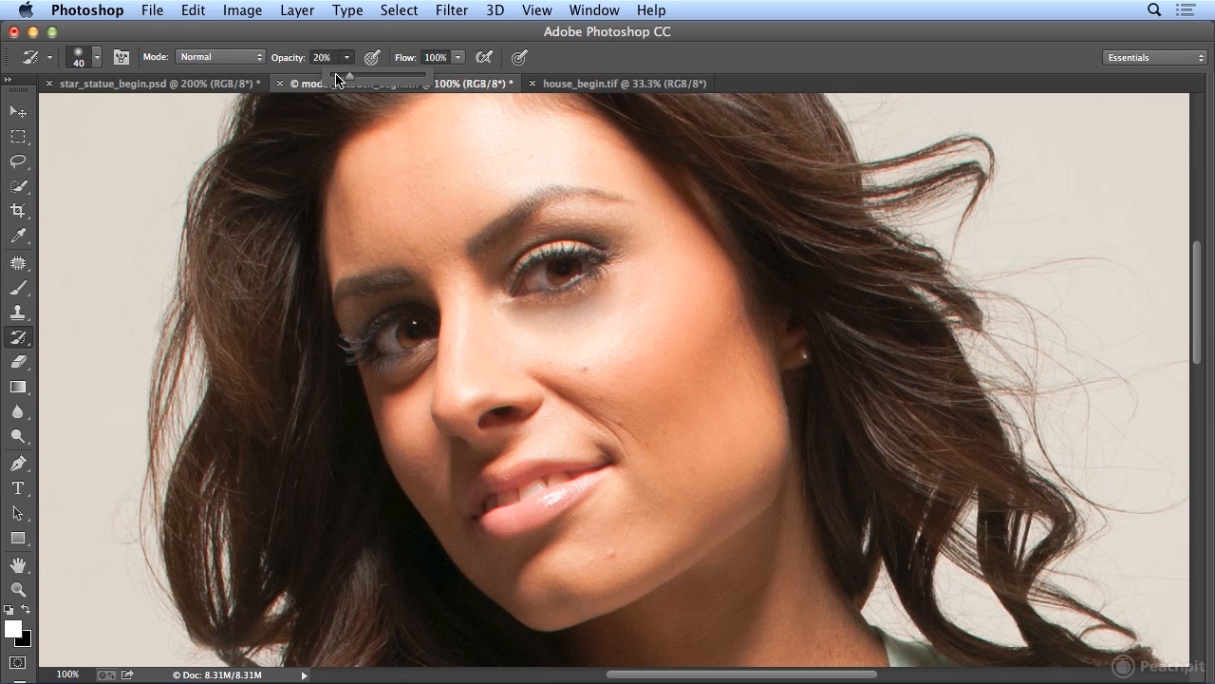
{"action": "left_click_drag", "start_coordinate": [363, 80], "coordinate": [482, 76]}
Step: Fit the whole star_statue_begin.psd image in view and review the retouched statue and model photos in turn
{"action": "left_click", "coordinate": [146, 86]}
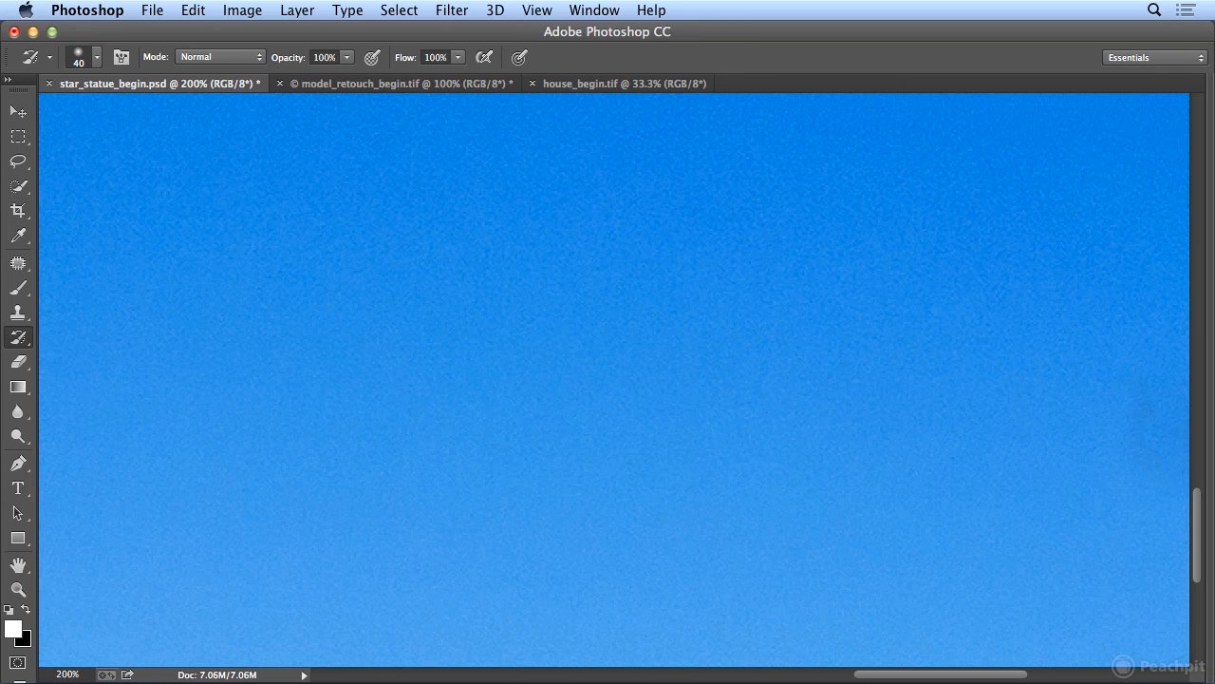
{"action": "left_click", "coordinate": [536, 9]}
{"action": "left_click", "coordinate": [581, 196]}
{"action": "left_click", "coordinate": [444, 84]}
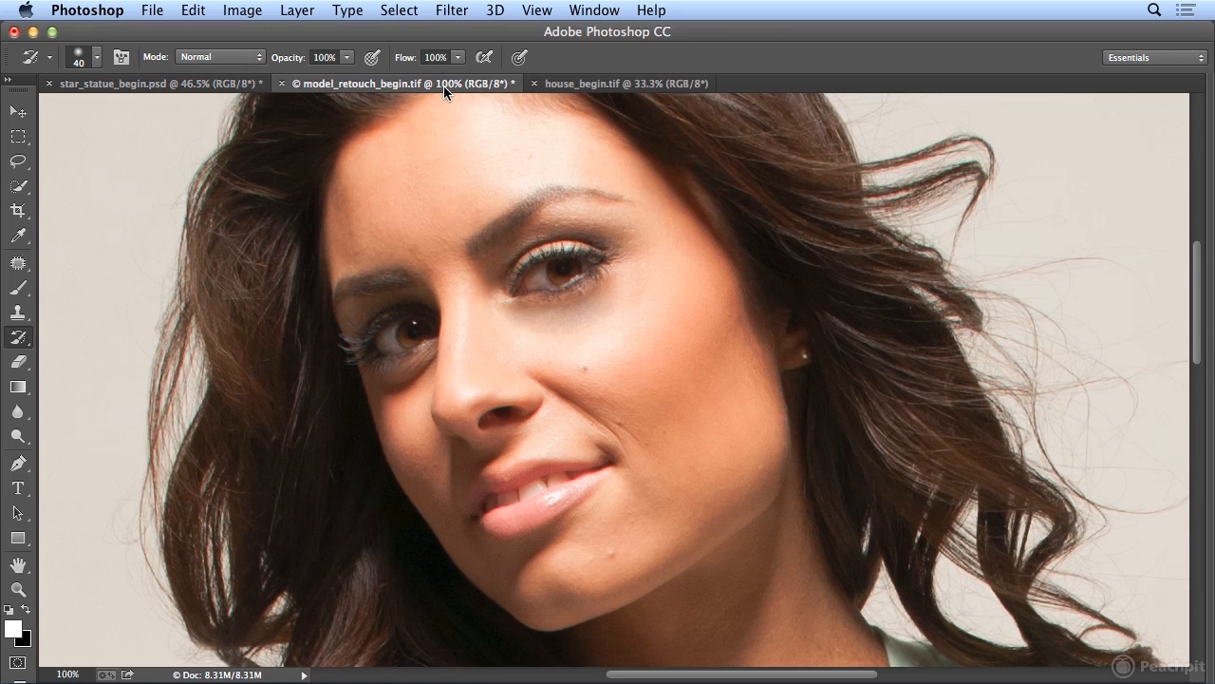
{"action": "left_click", "coordinate": [186, 84]}
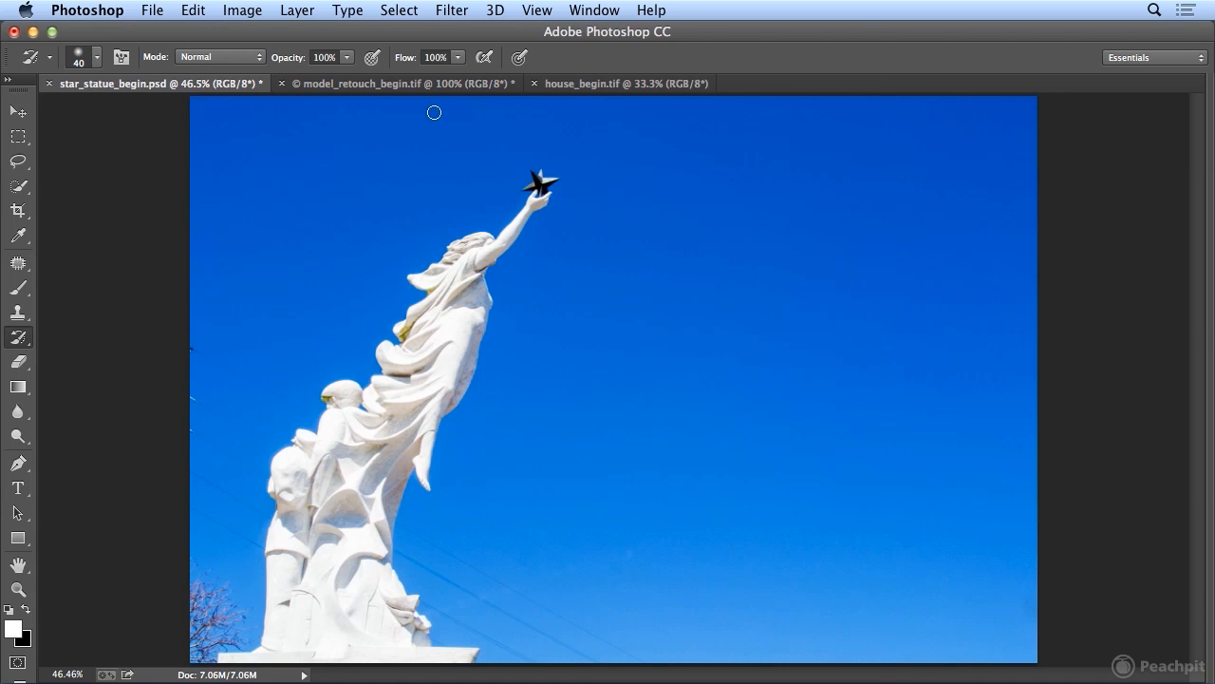
{"action": "left_click", "coordinate": [418, 84]}
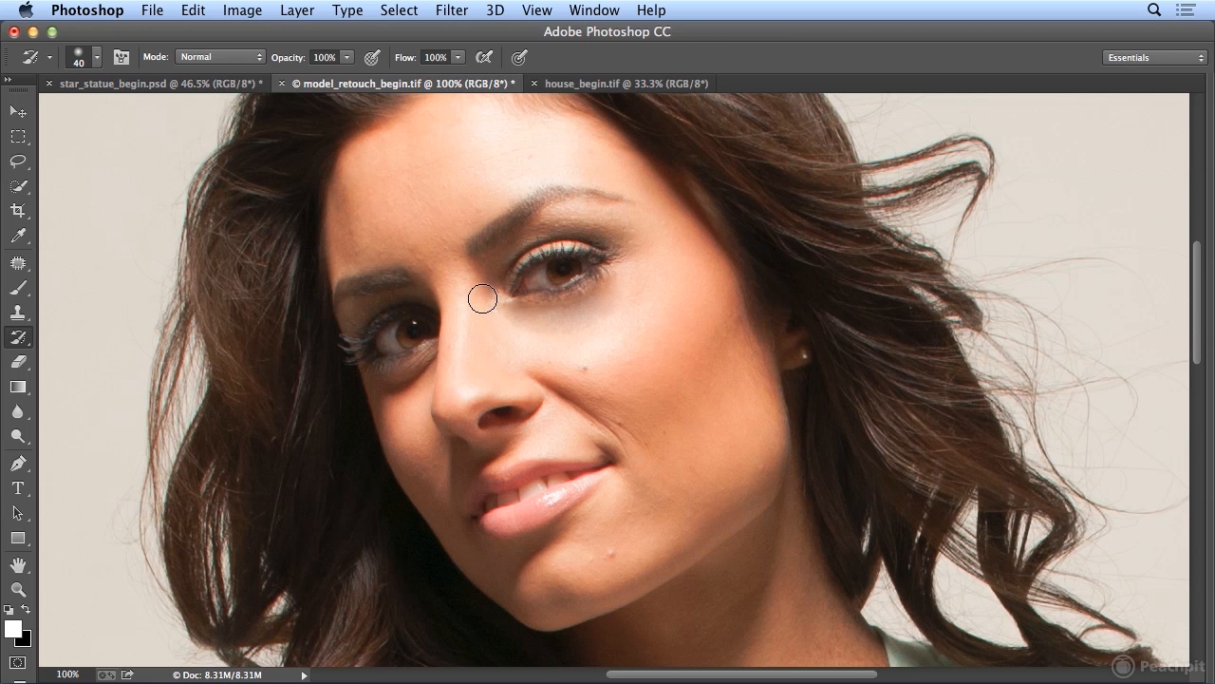
Step: In house_begin.tif at 200%, heal the lower stretch of the black wire beside the middle window with the 19 px Spot Healing Brush
{"action": "left_click", "coordinate": [619, 85]}
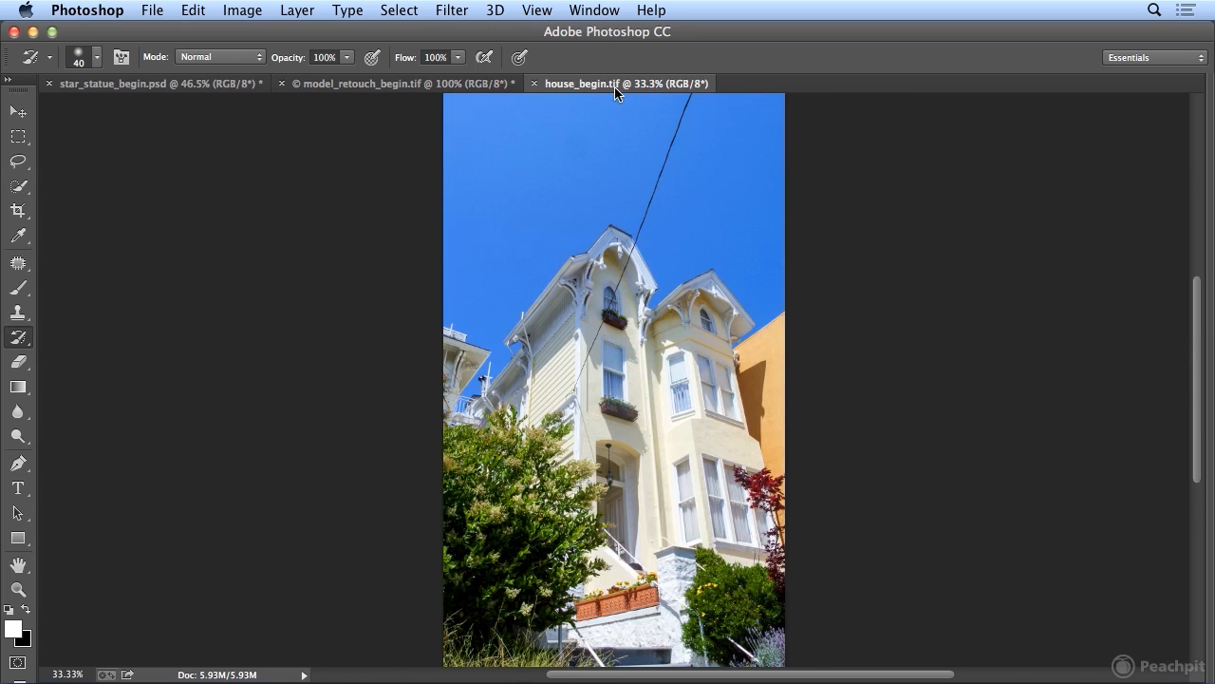
{"action": "key", "text": "super+equal"}
{"action": "key", "text": "super+equal"}
{"action": "key", "text": "super+equal"}
{"action": "key", "text": "super+equal"}
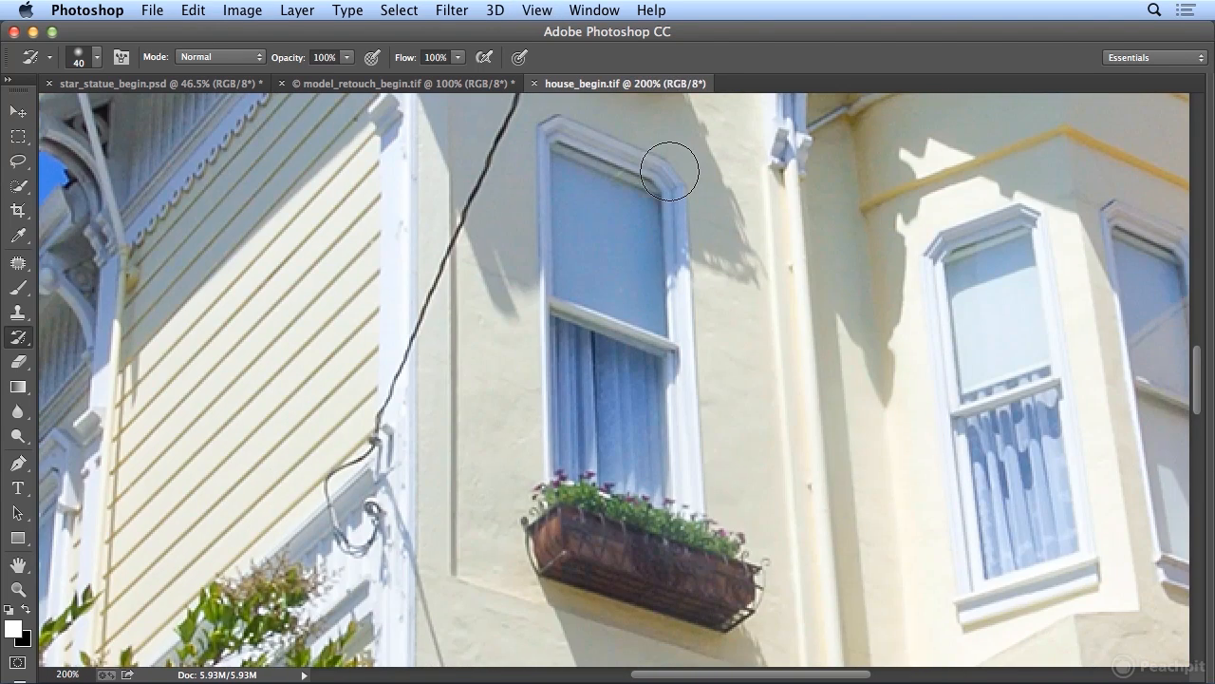
{"action": "left_click", "coordinate": [19, 263]}
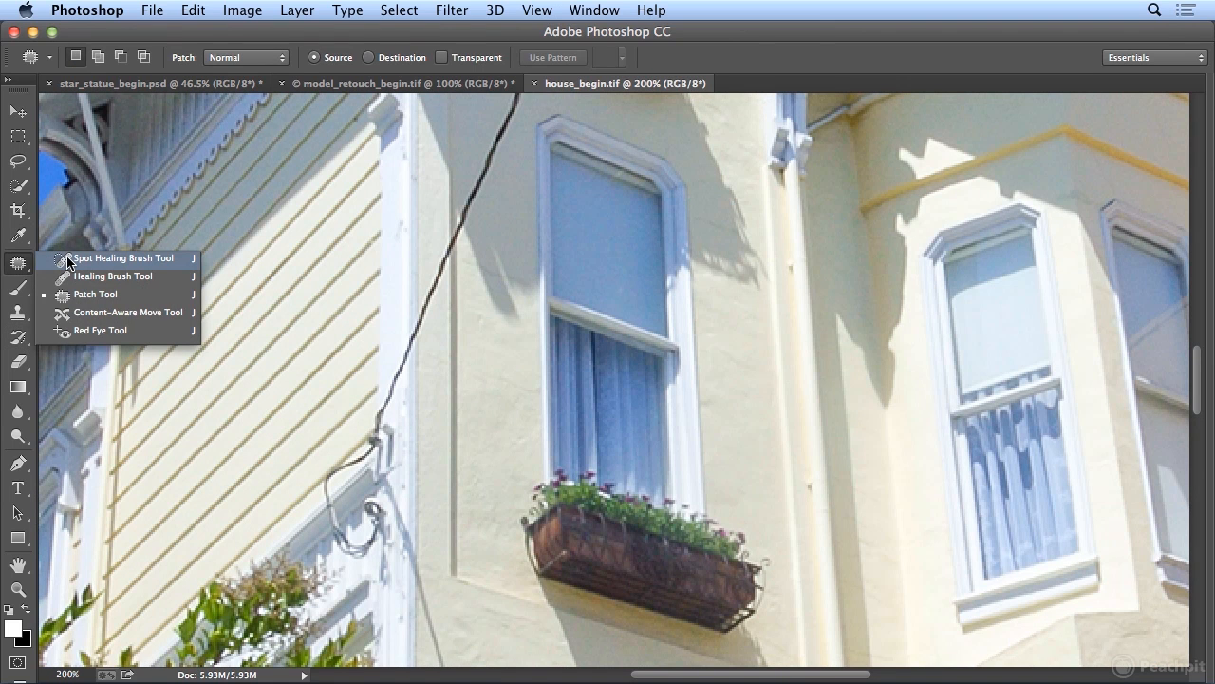
{"action": "left_click", "coordinate": [69, 259]}
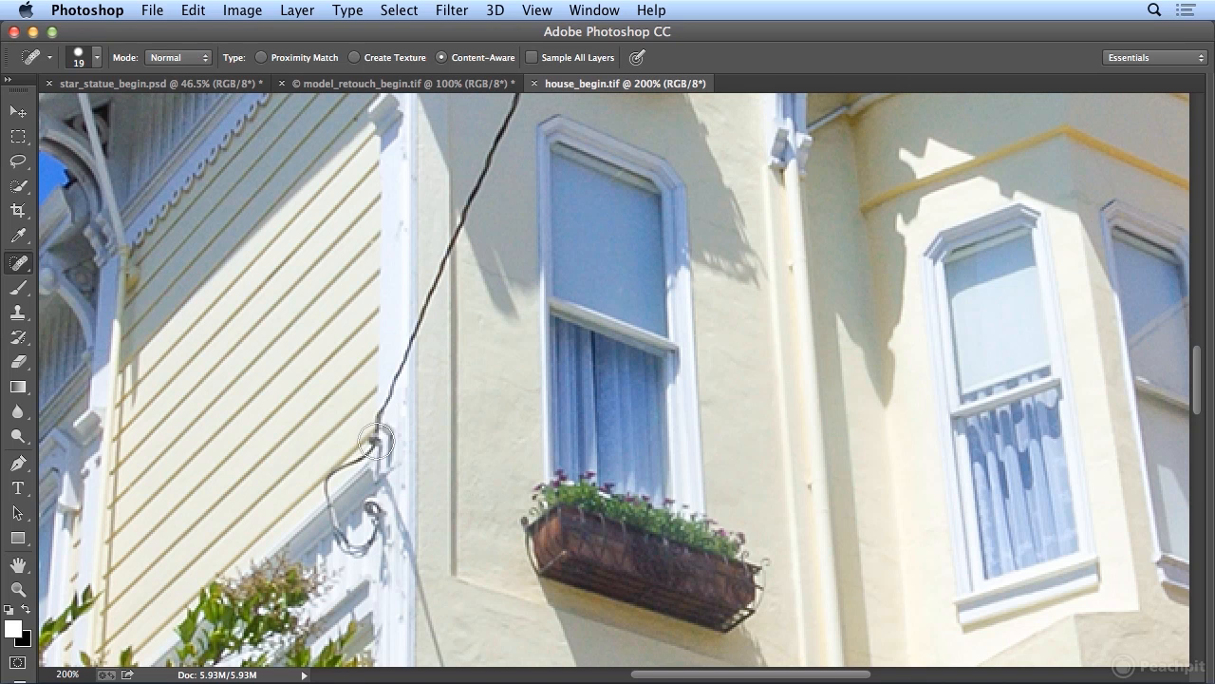
{"action": "left_click_drag", "start_coordinate": [376, 438], "coordinate": [464, 232]}
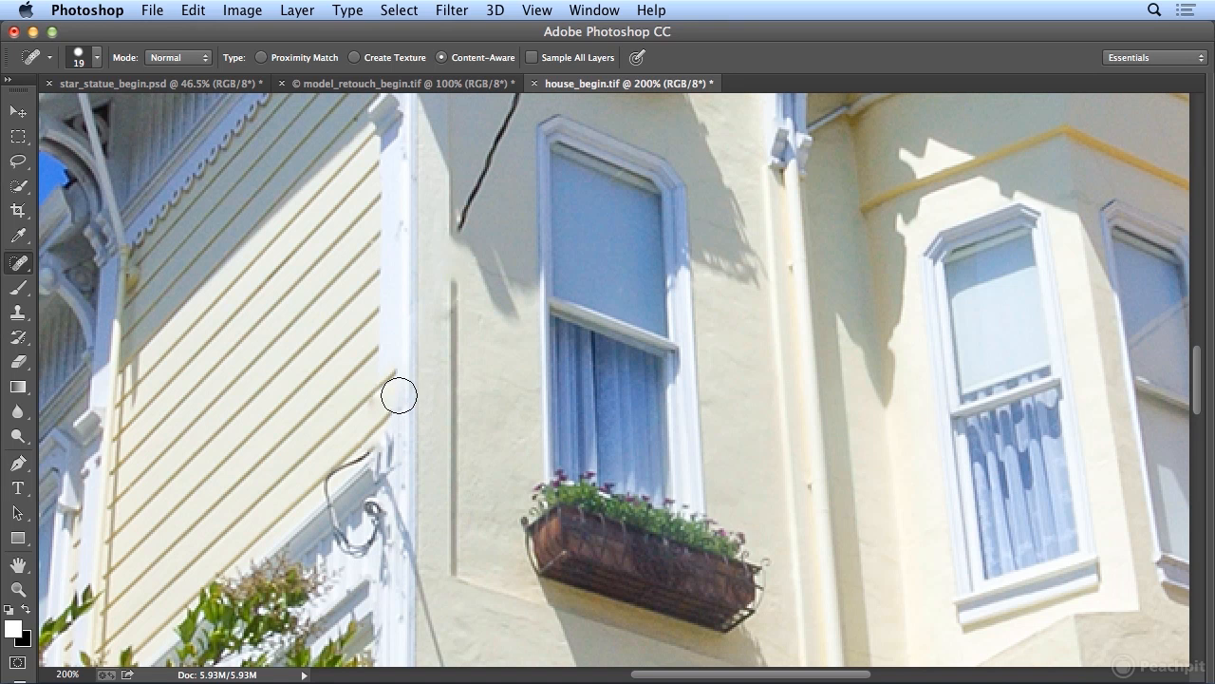
Step: Heal the wire on the wall between the middle window and the upper flower box, including the spot at the box's edge
{"action": "scroll", "coordinate": [501, 292], "scroll_direction": "up", "scroll_amount": 2}
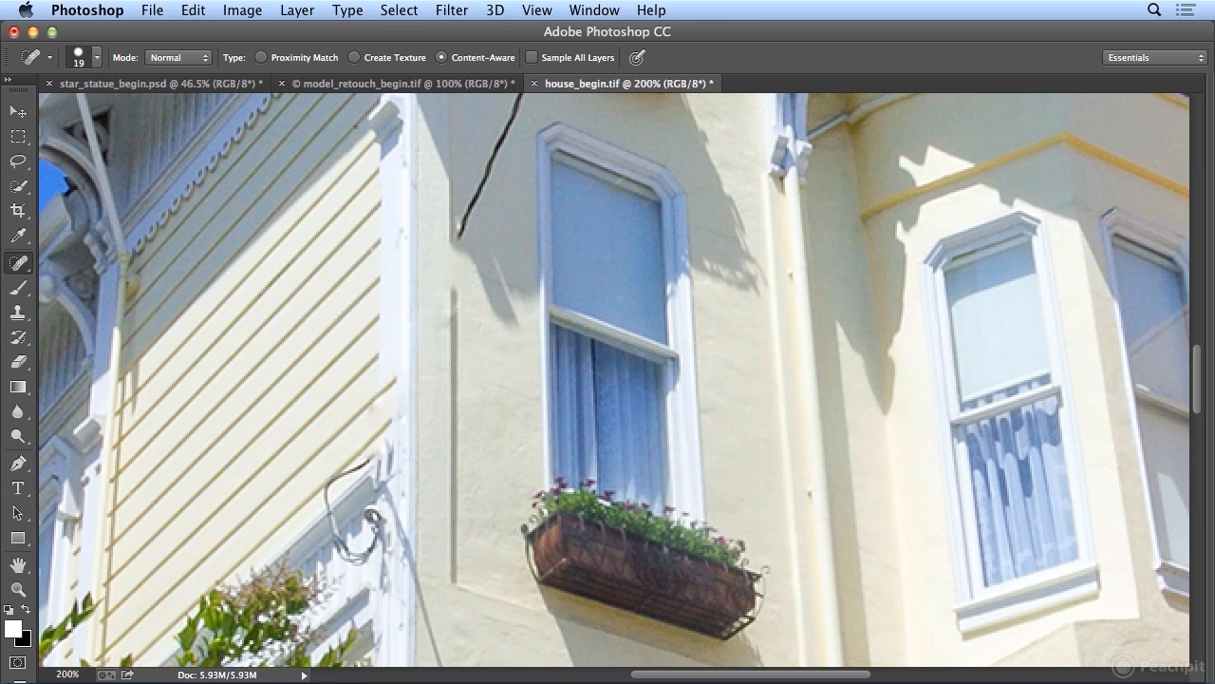
{"action": "scroll", "coordinate": [1208, 396], "scroll_direction": "up", "scroll_amount": 10}
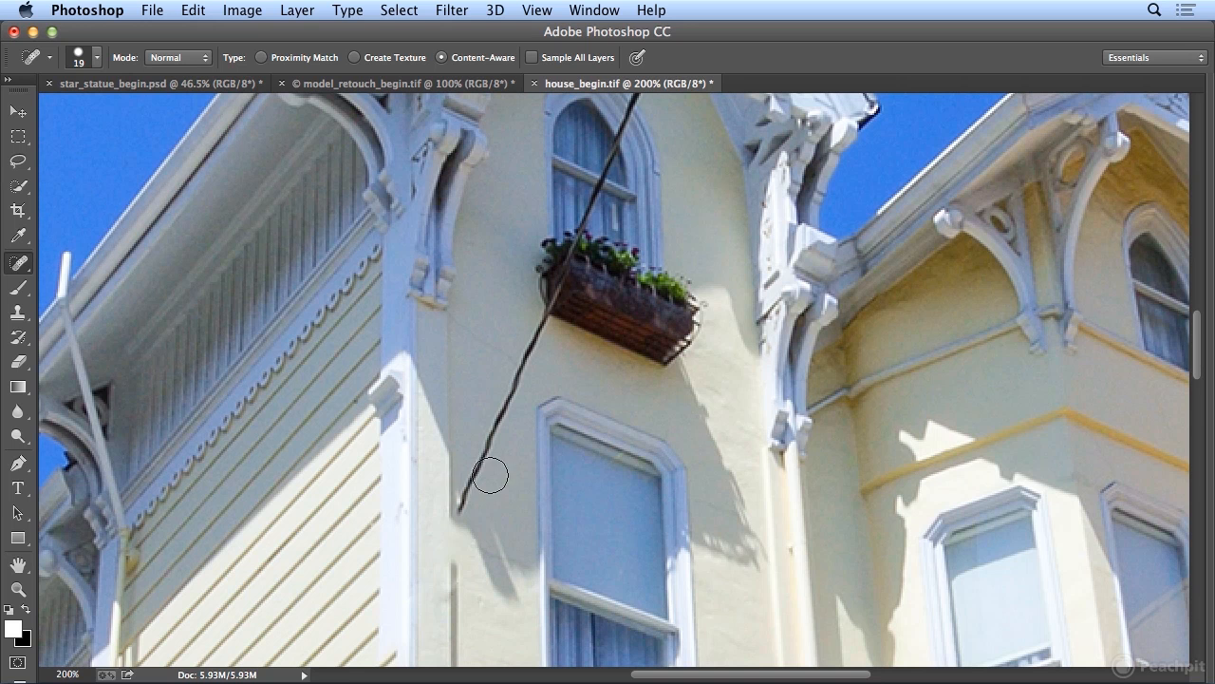
{"action": "left_click_drag", "start_coordinate": [465, 511], "coordinate": [547, 317]}
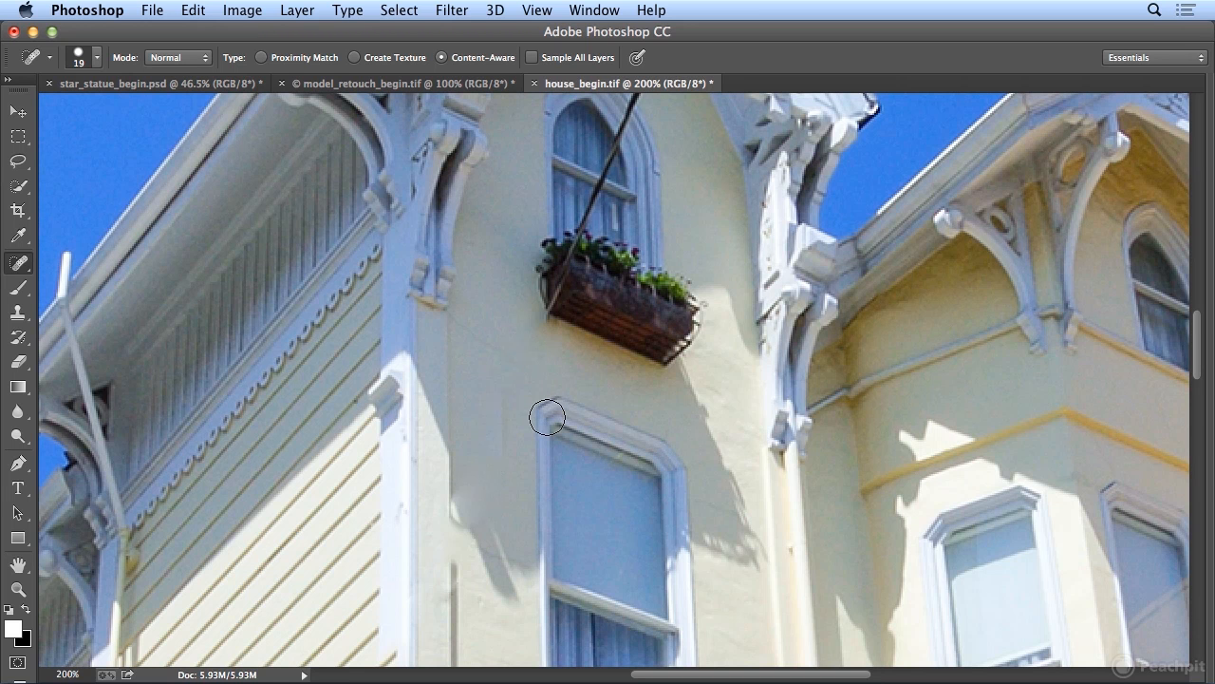
{"action": "left_click_drag", "start_coordinate": [551, 336], "coordinate": [538, 325]}
{"action": "left_click", "coordinate": [18, 263]}
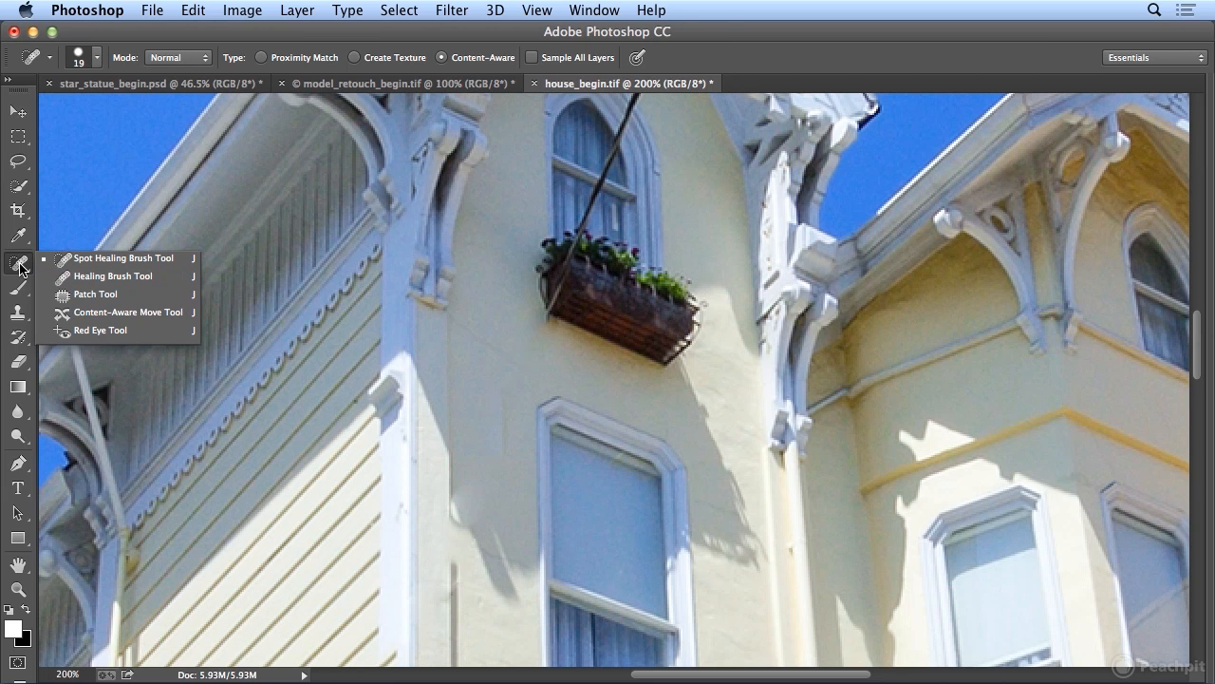
{"action": "left_click", "coordinate": [472, 351]}
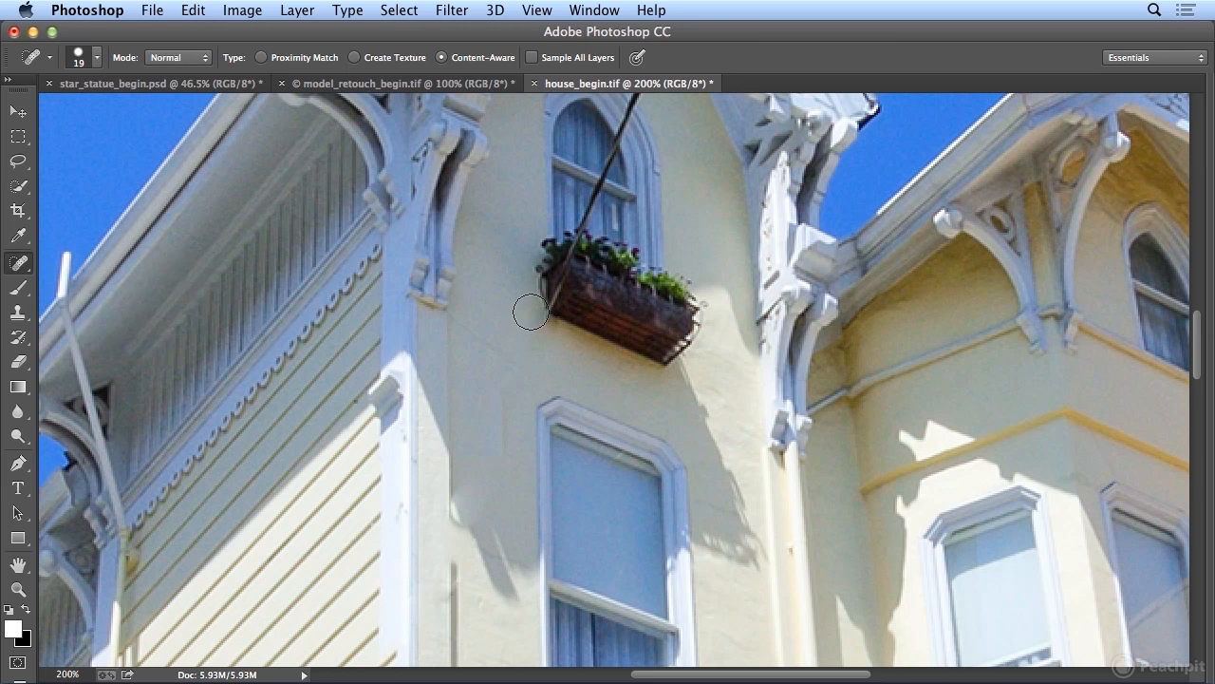
Step: Try to heal the wire across the arched window with the 19 px brush, and undo the stroke
{"action": "scroll", "coordinate": [591, 330], "scroll_direction": "up", "scroll_amount": 3}
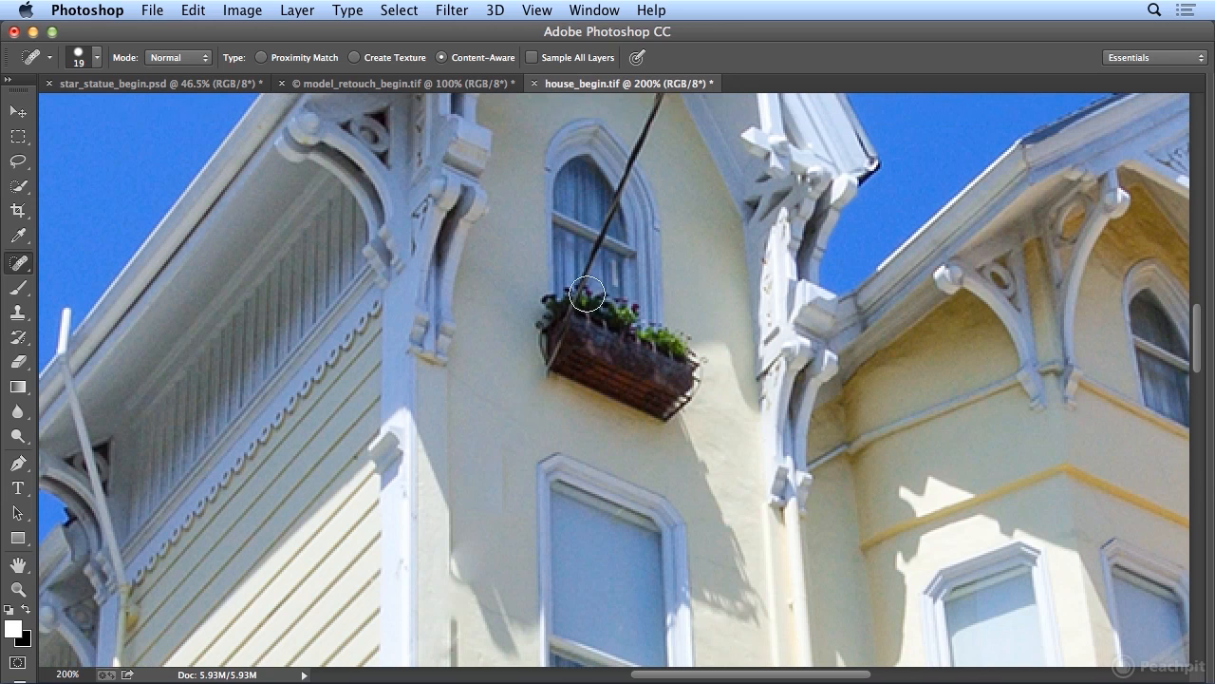
{"action": "left_click_drag", "start_coordinate": [592, 260], "coordinate": [652, 129]}
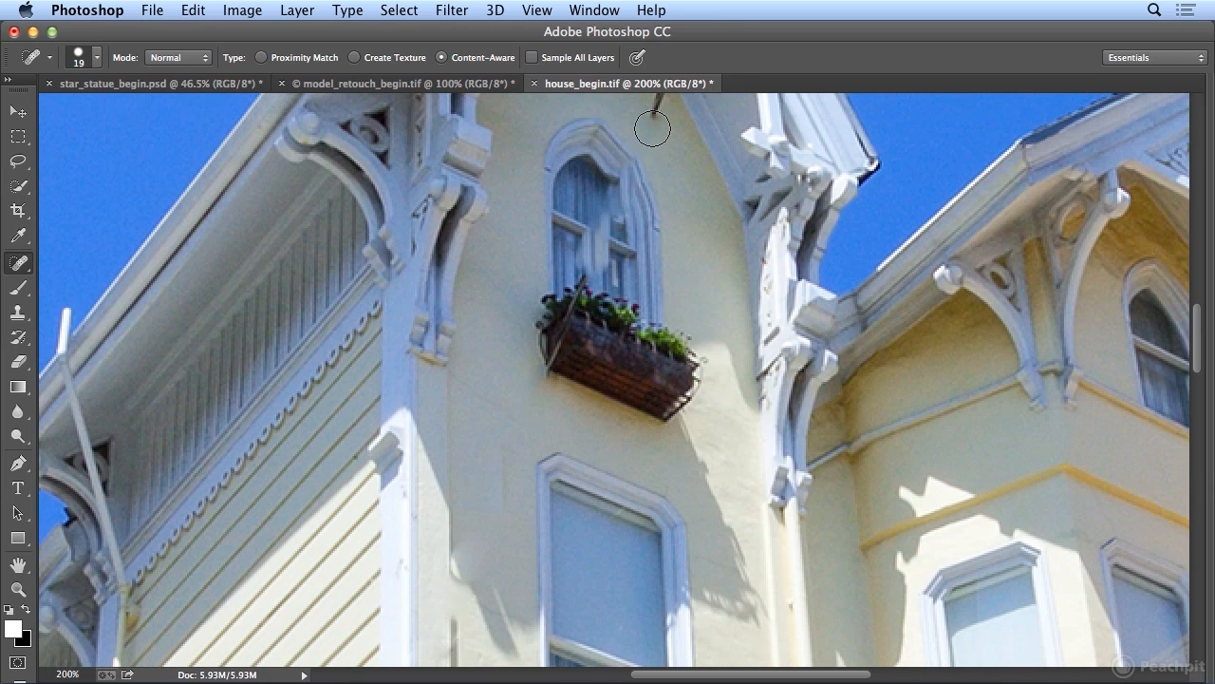
{"action": "left_click", "coordinate": [195, 10]}
{"action": "left_click", "coordinate": [210, 36]}
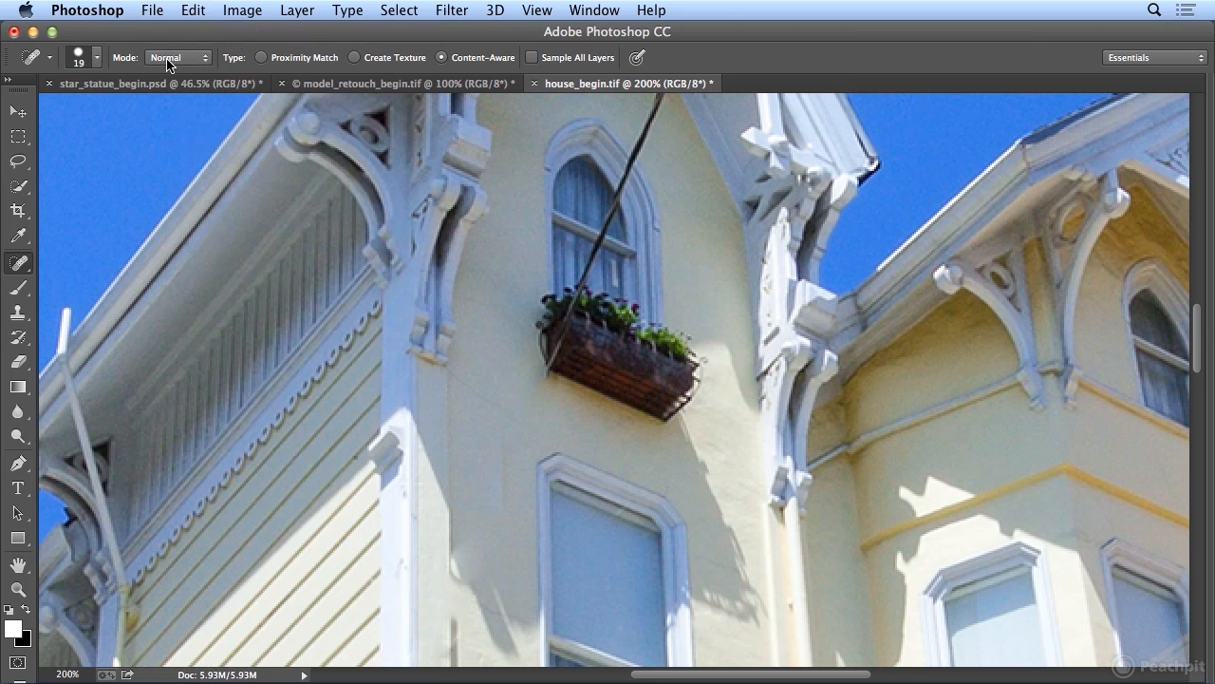
Step: Reduce the healing brush size to 14 px and heal the wire where it crosses the arched window and its frame
{"action": "left_click", "coordinate": [99, 58]}
{"action": "left_click_drag", "start_coordinate": [42, 112], "coordinate": [40, 111]}
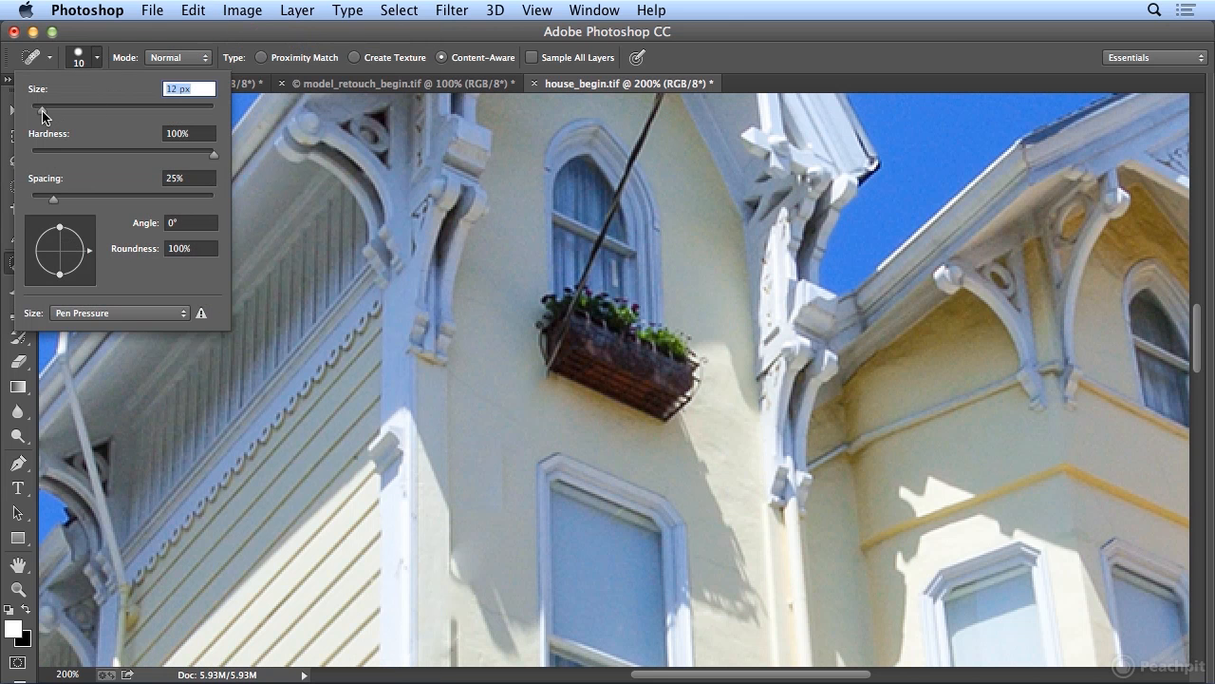
{"action": "key", "text": "Return"}
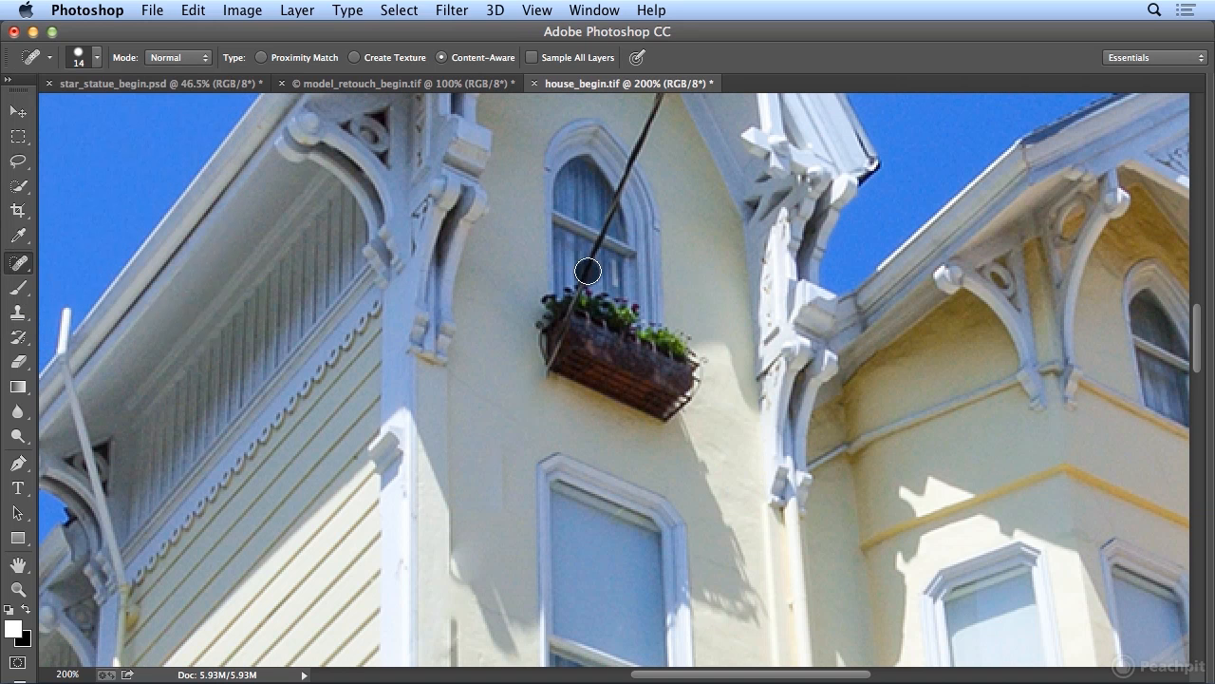
{"action": "left_click_drag", "start_coordinate": [595, 246], "coordinate": [638, 143]}
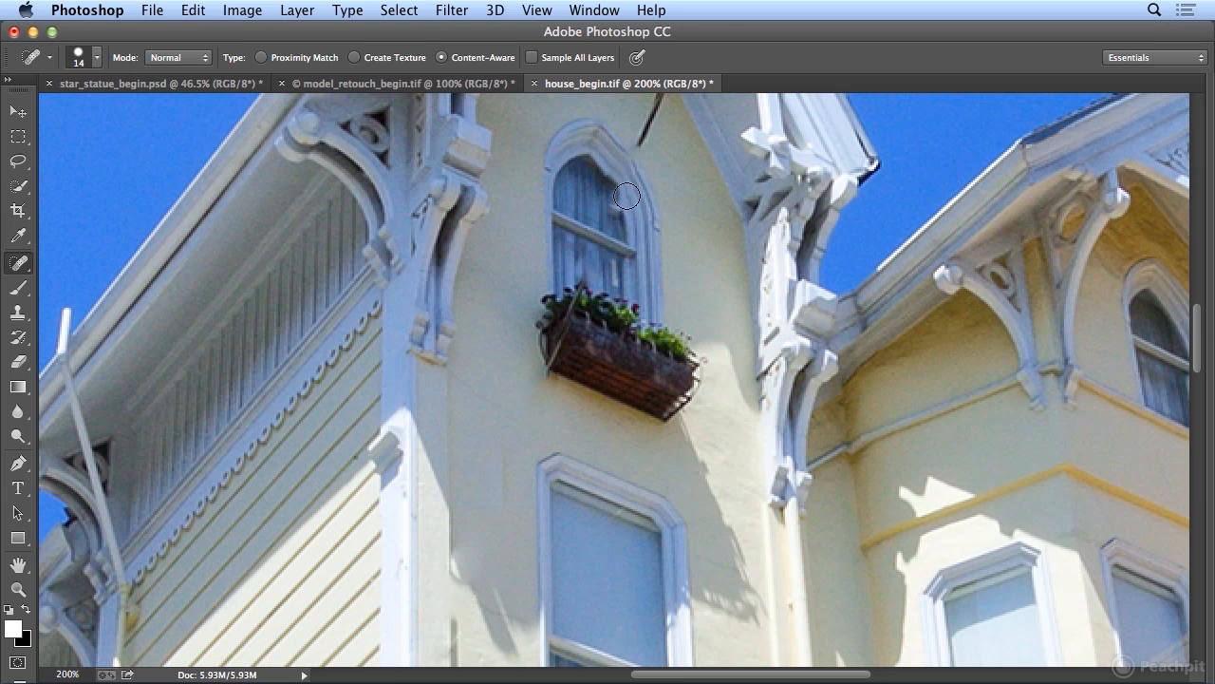
{"action": "scroll", "coordinate": [727, 339], "scroll_direction": "up", "scroll_amount": 3}
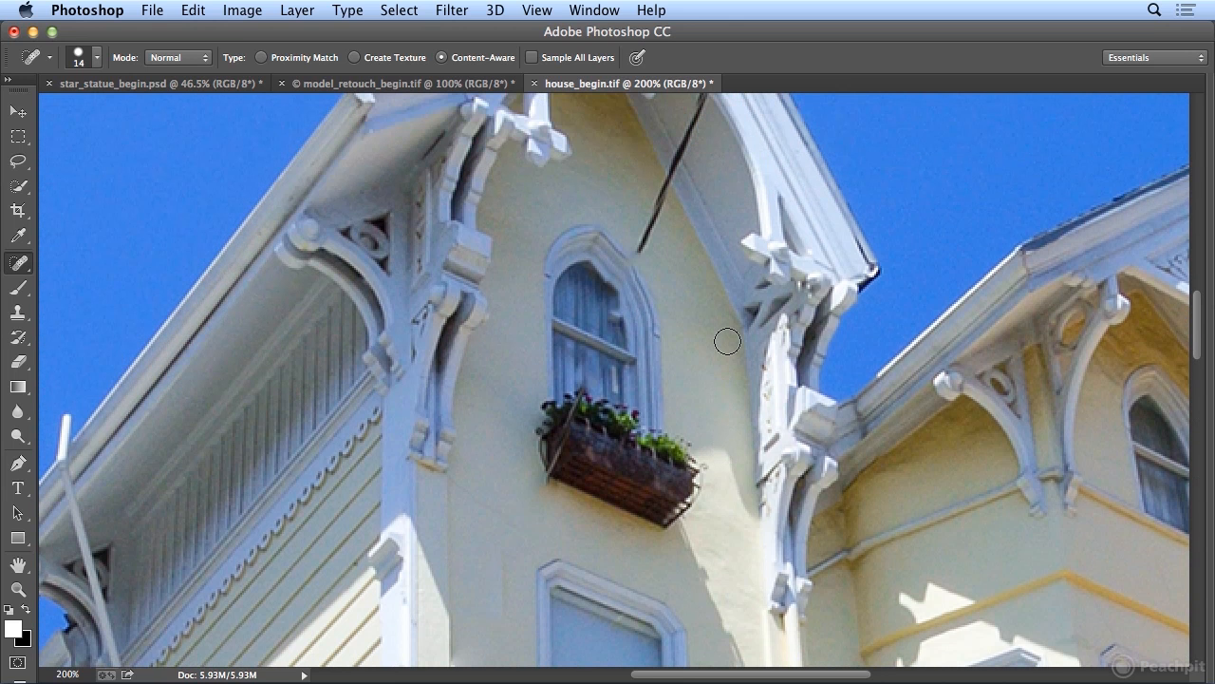
Step: Heal the wire across the gable's eave underside and white trim with the 14 px Spot Healing Brush
{"action": "left_click_drag", "start_coordinate": [646, 241], "coordinate": [701, 104]}
{"action": "scroll", "coordinate": [701, 325], "scroll_direction": "up", "scroll_amount": 3}
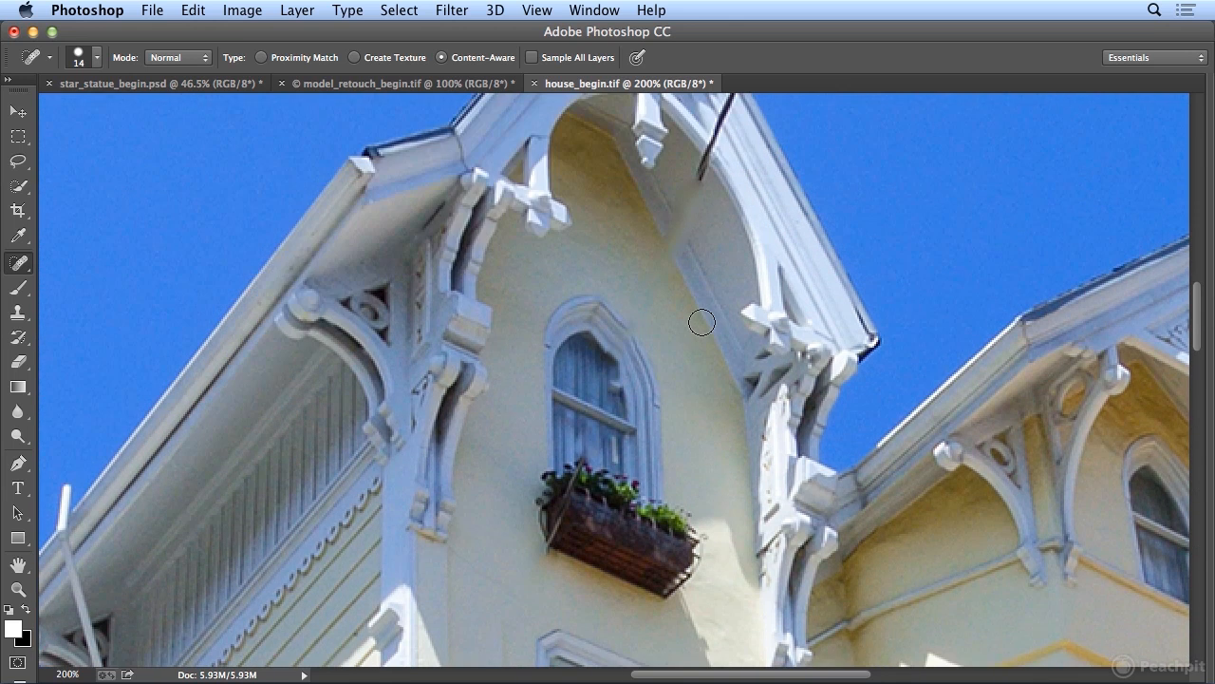
{"action": "left_click_drag", "start_coordinate": [694, 248], "coordinate": [750, 95]}
Step: Heal the wire in the sky with one straight stroke from the roof edge to the photo's upper border
{"action": "scroll", "coordinate": [824, 199], "scroll_direction": "up", "scroll_amount": 6}
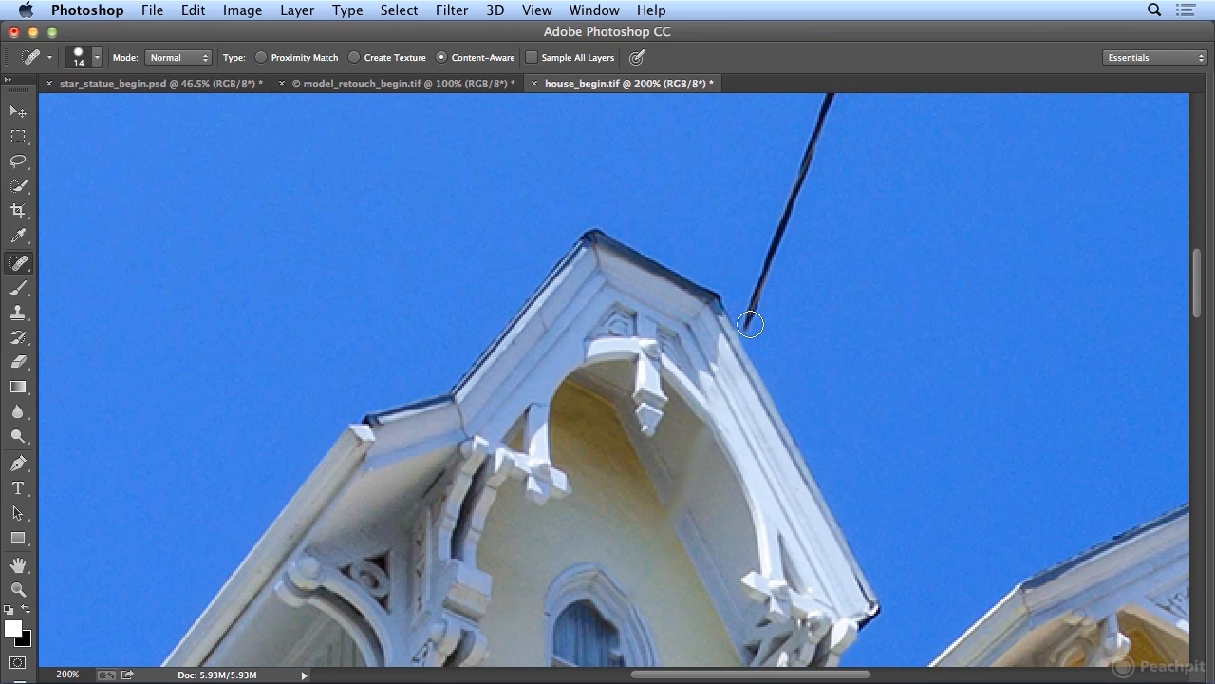
{"action": "key", "text": "super+minus"}
{"action": "key", "text": "super+minus"}
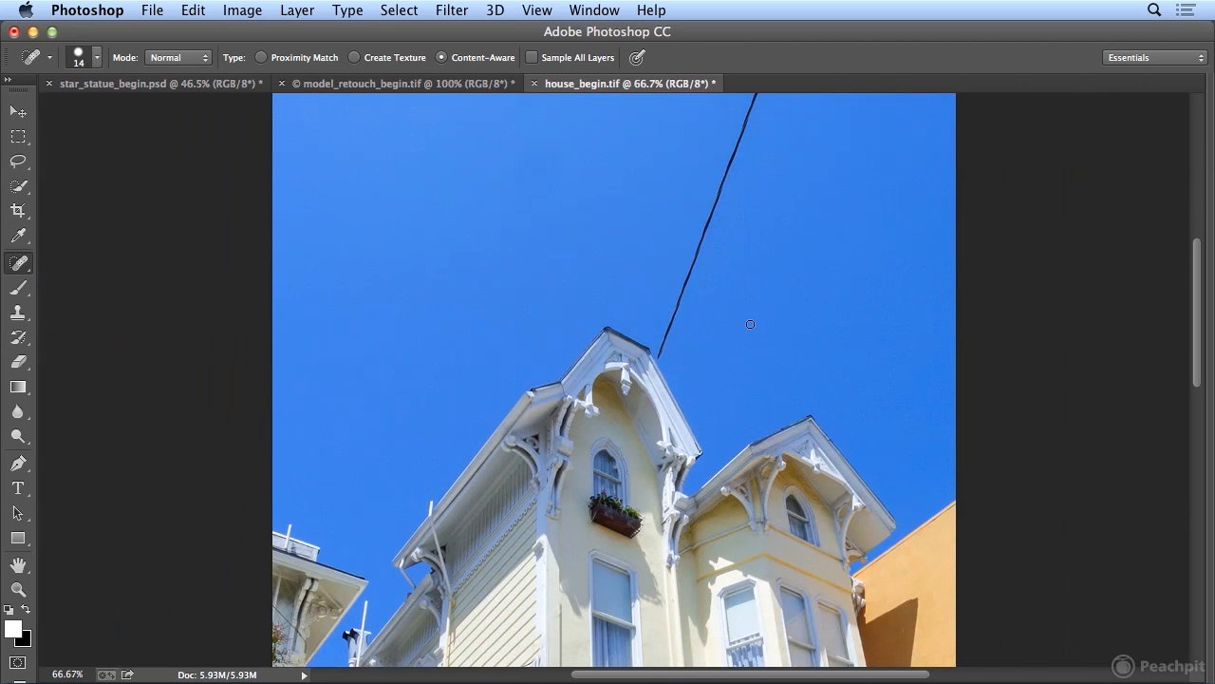
{"action": "key", "text": "super+minus"}
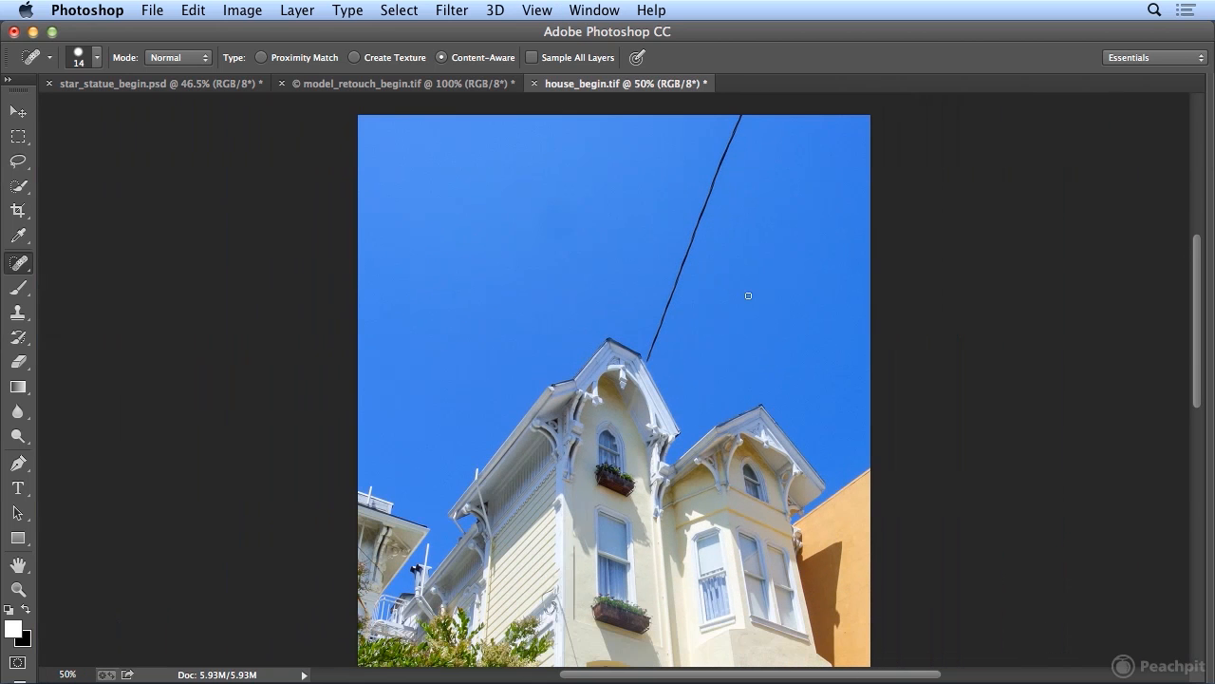
{"action": "left_click", "coordinate": [742, 115], "text": "shift"}
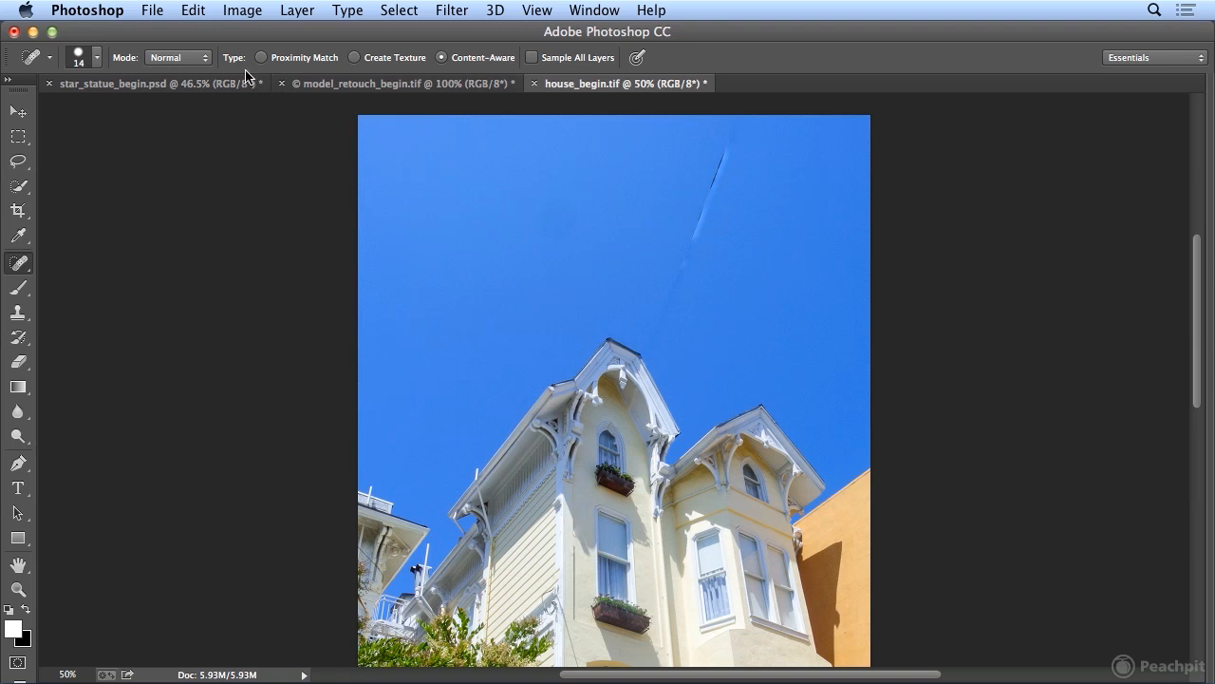
Step: Enlarge the Spot Healing Brush to 35 px and heal the wire remnants in the sky along a straight stroke up from the roof
{"action": "left_click", "coordinate": [96, 60]}
{"action": "left_click_drag", "start_coordinate": [47, 116], "coordinate": [66, 113]}
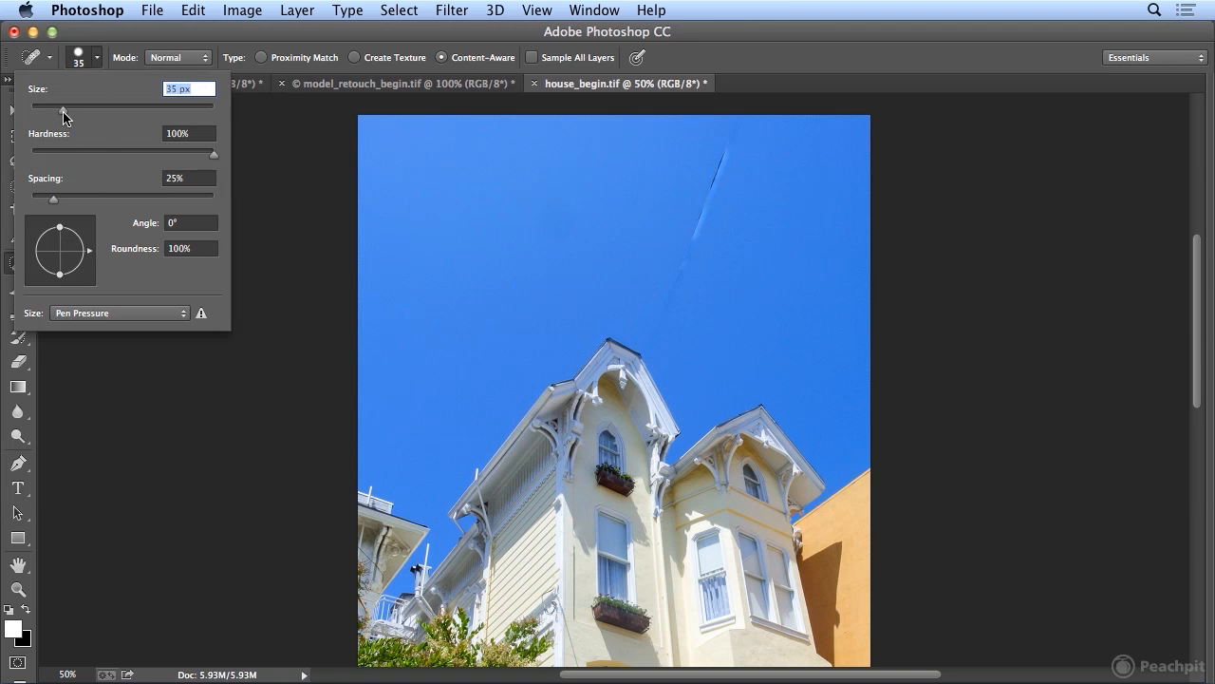
{"action": "left_click", "coordinate": [650, 350]}
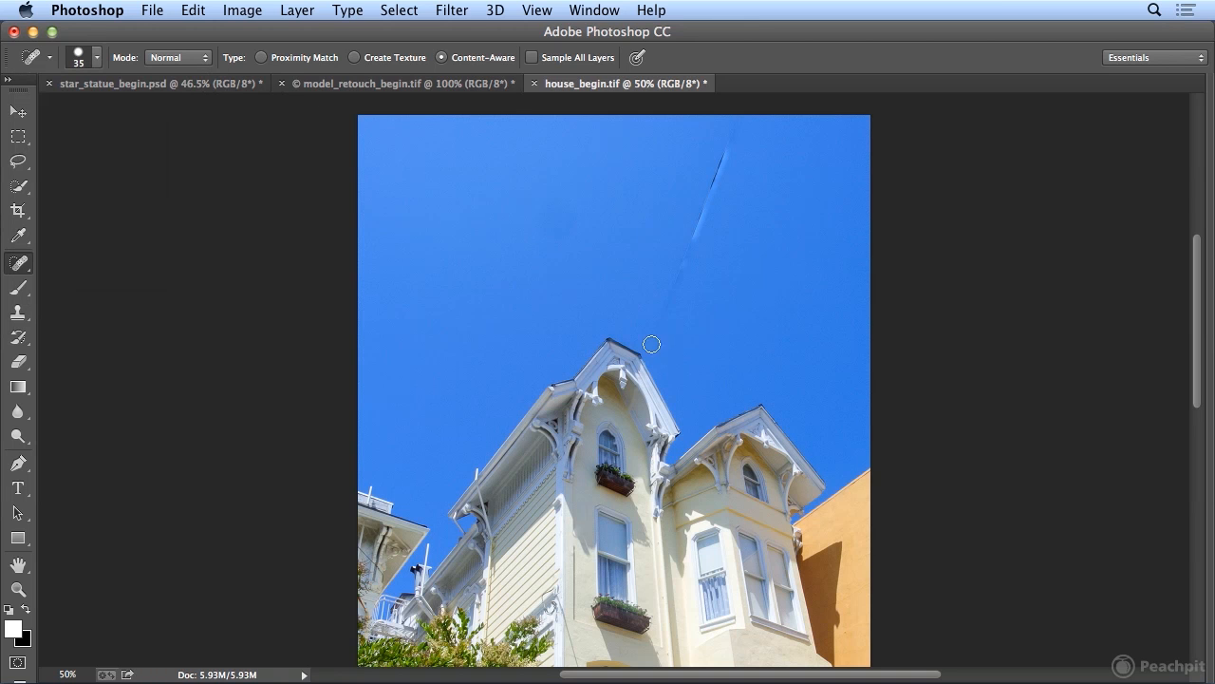
{"action": "left_click", "coordinate": [739, 120], "text": "shift"}
Step: With the 19 px Healing Brush, sample the upper box's flowers, heal the wire over the flowers and box, and resample from the box's lower edge
{"action": "key", "text": "super+equal"}
{"action": "key", "text": "super+equal"}
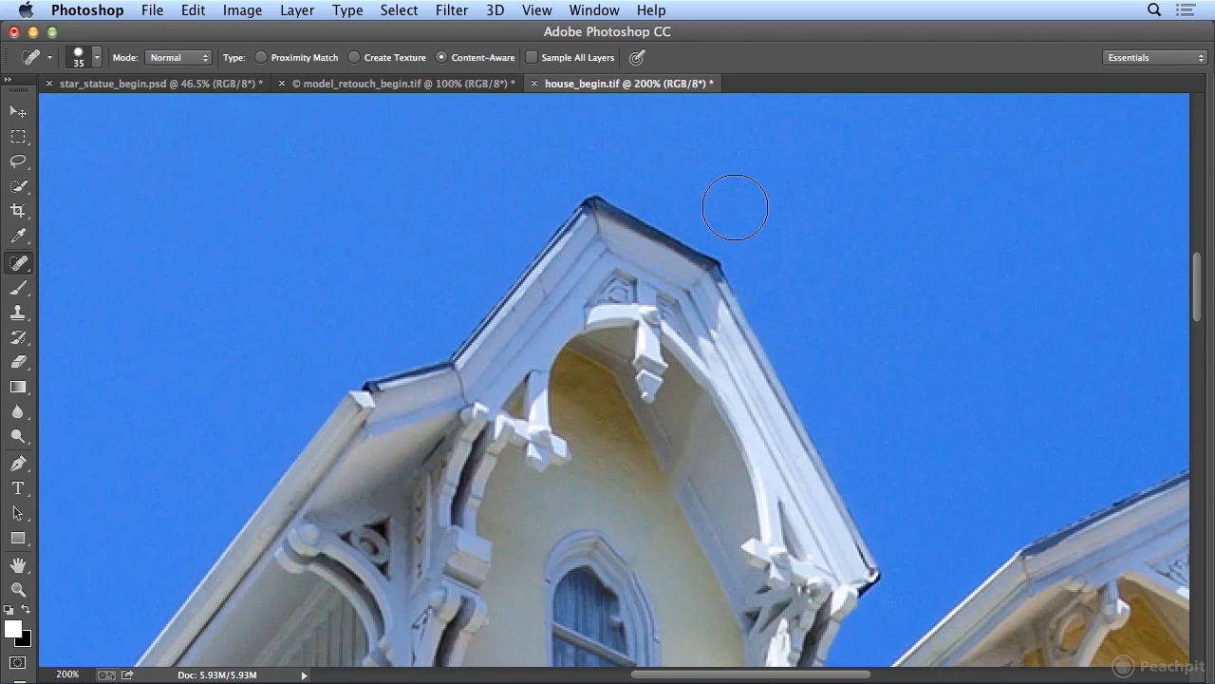
{"action": "scroll", "coordinate": [734, 207], "scroll_direction": "down", "scroll_amount": 5}
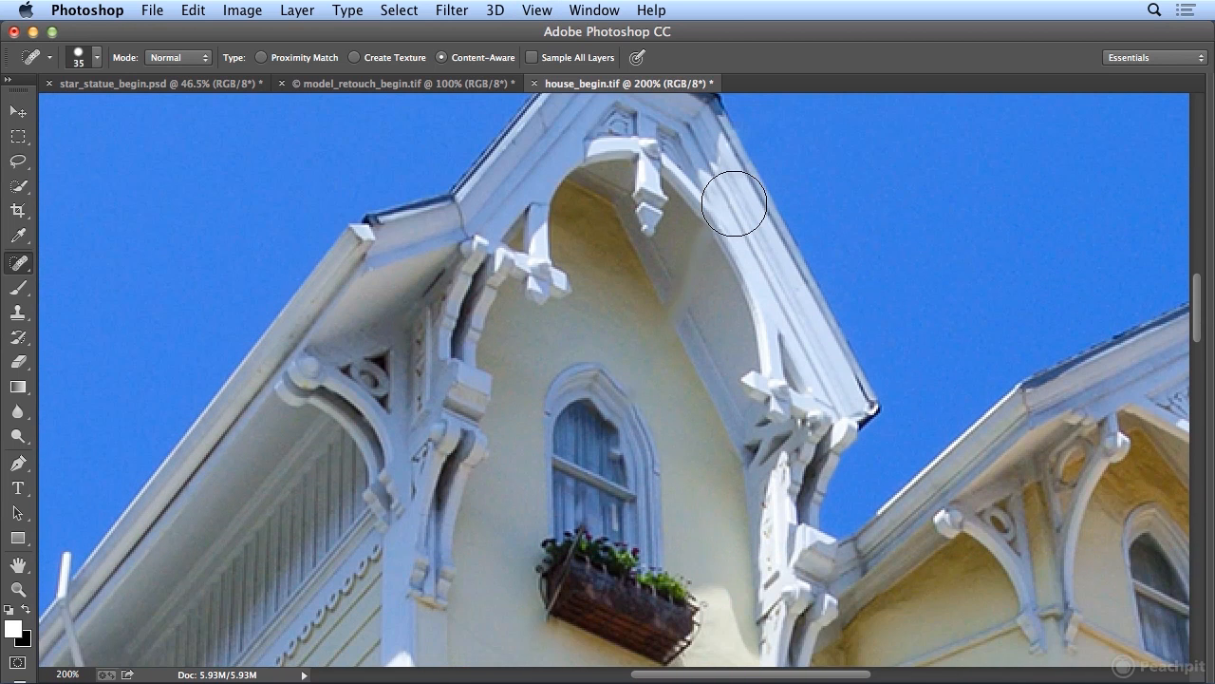
{"action": "scroll", "coordinate": [732, 203], "scroll_direction": "down", "scroll_amount": 2}
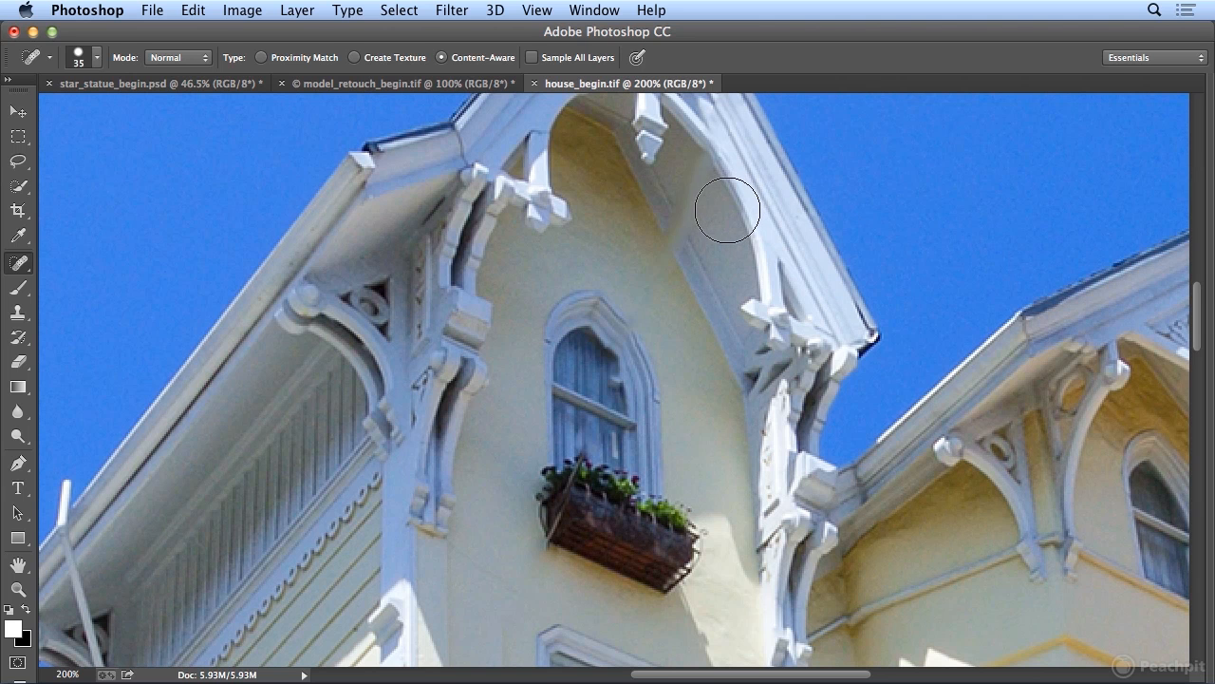
{"action": "left_click", "coordinate": [18, 263]}
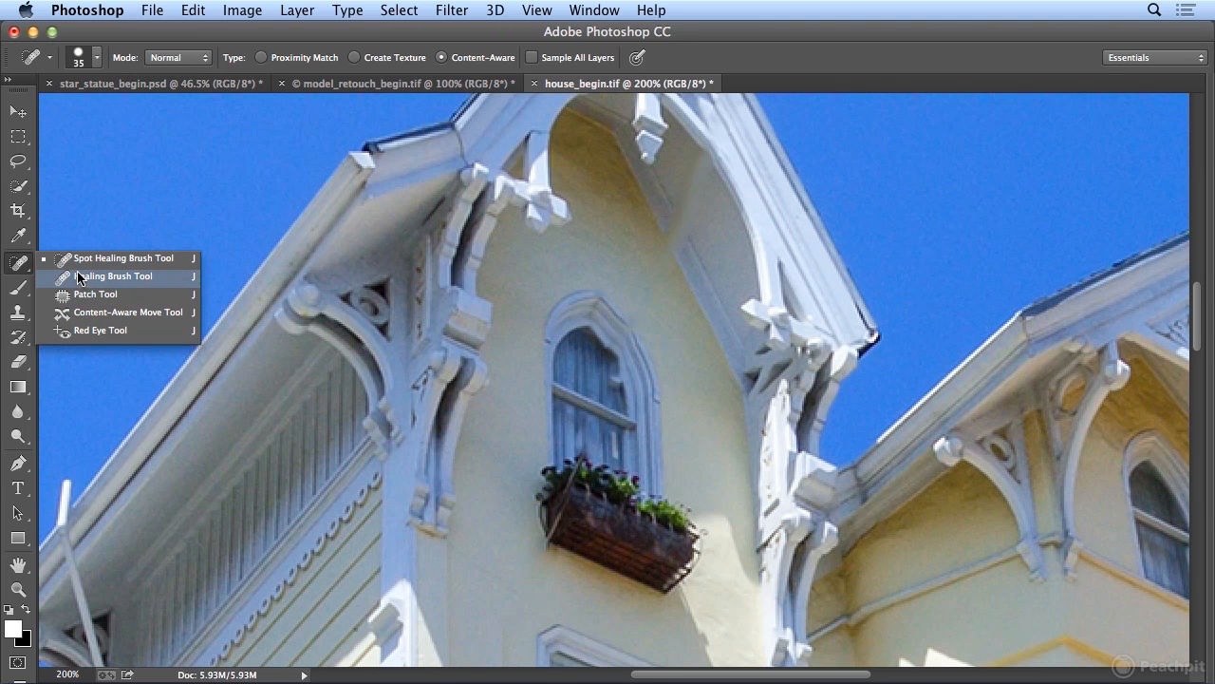
{"action": "left_click", "coordinate": [144, 280]}
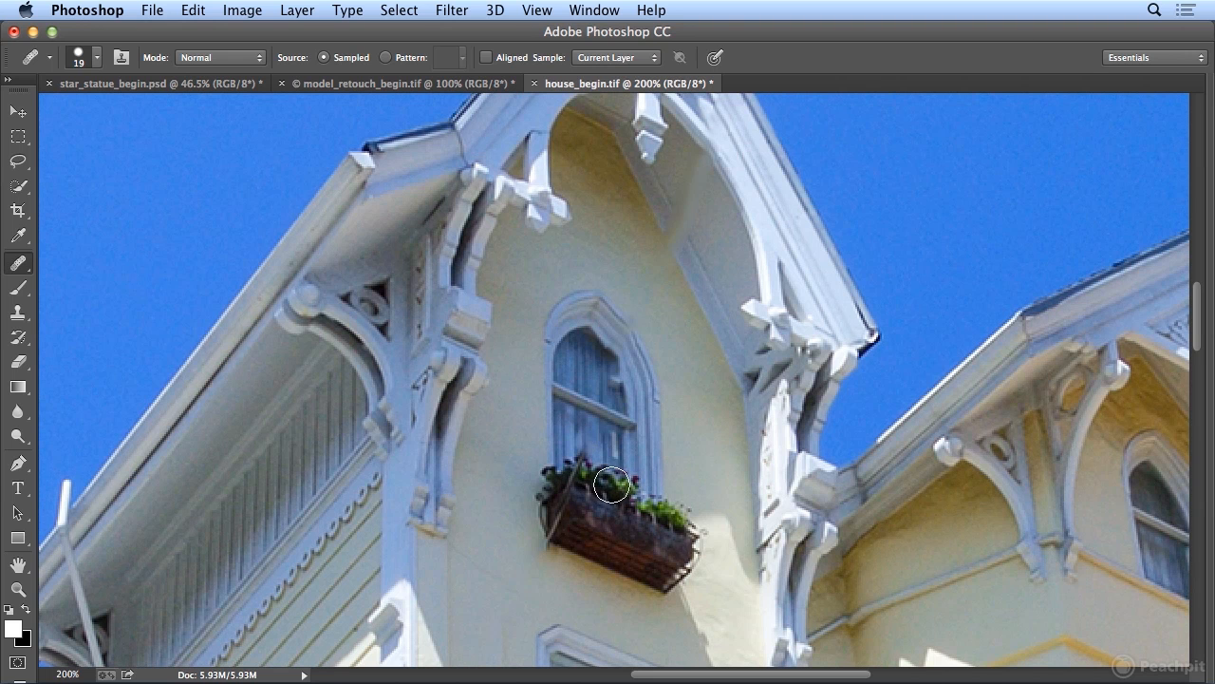
{"action": "left_click_drag", "start_coordinate": [580, 472], "coordinate": [617, 483]}
{"action": "left_click", "coordinate": [621, 484], "text": "alt"}
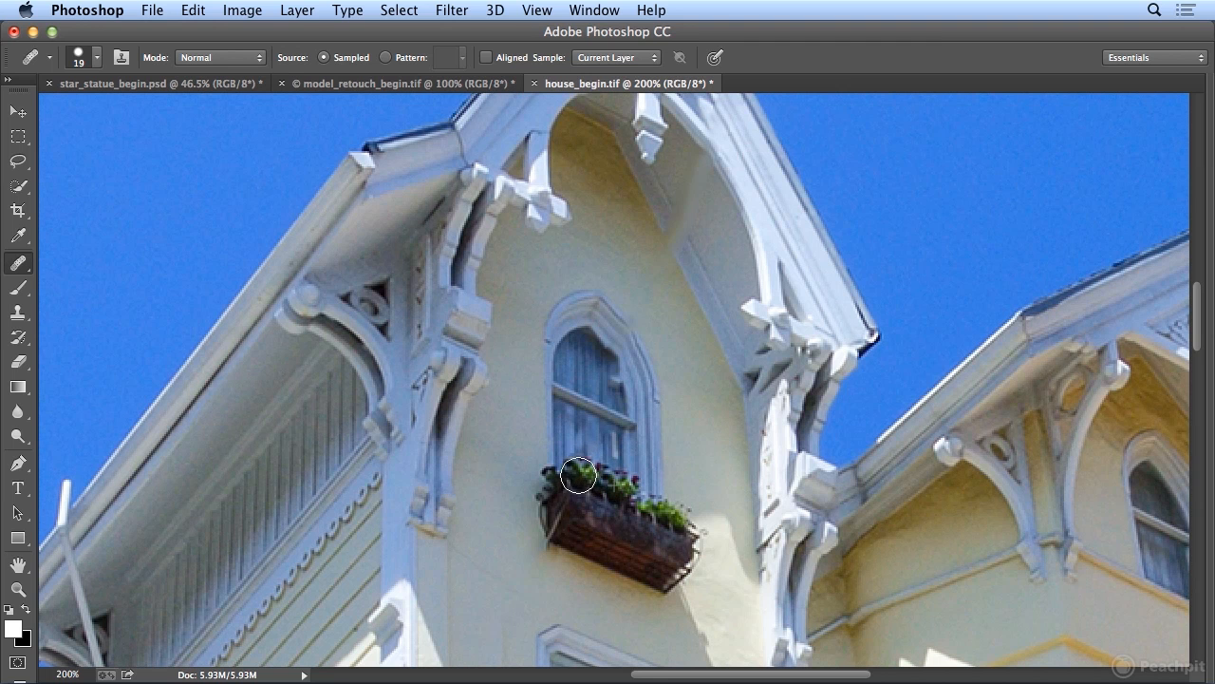
{"action": "left_click_drag", "start_coordinate": [575, 483], "coordinate": [570, 521]}
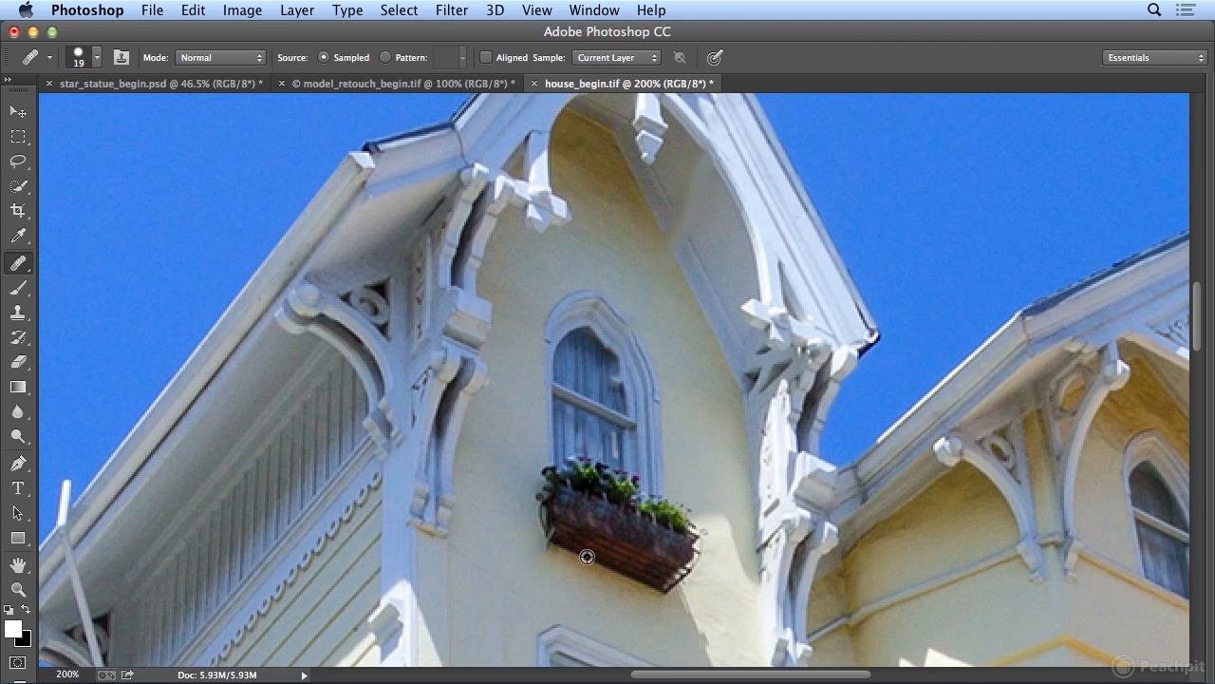
{"action": "left_click", "coordinate": [584, 556], "text": "alt"}
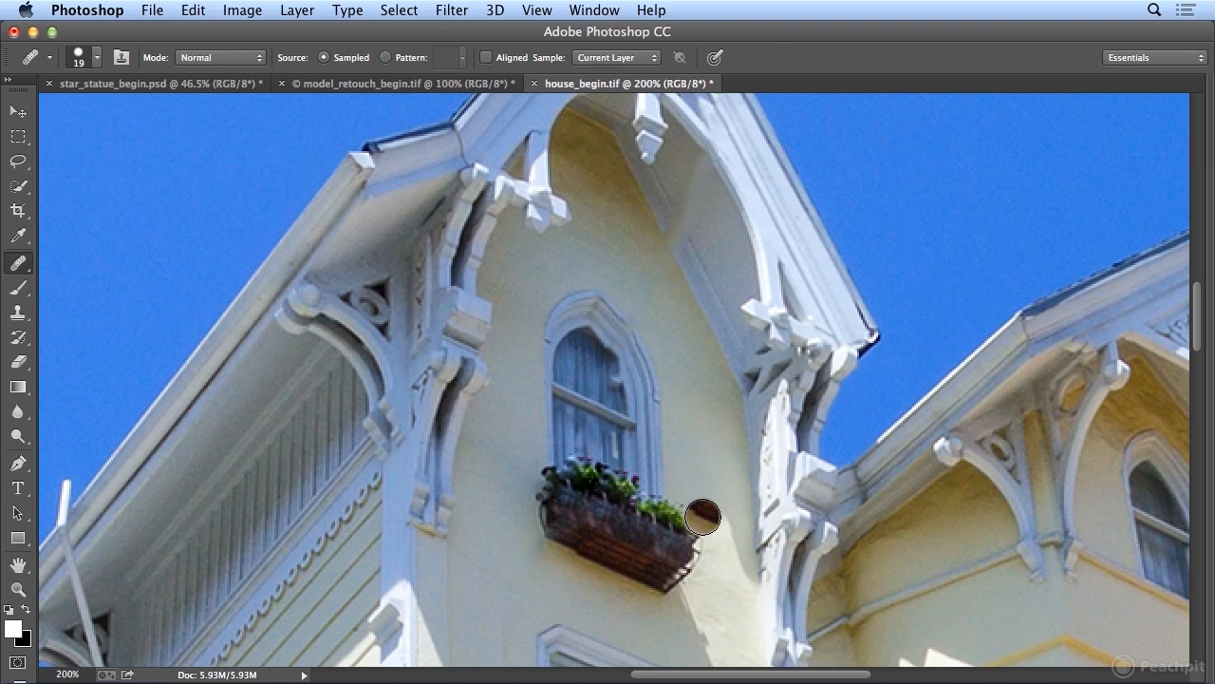
{"action": "left_click", "coordinate": [594, 560], "text": "alt"}
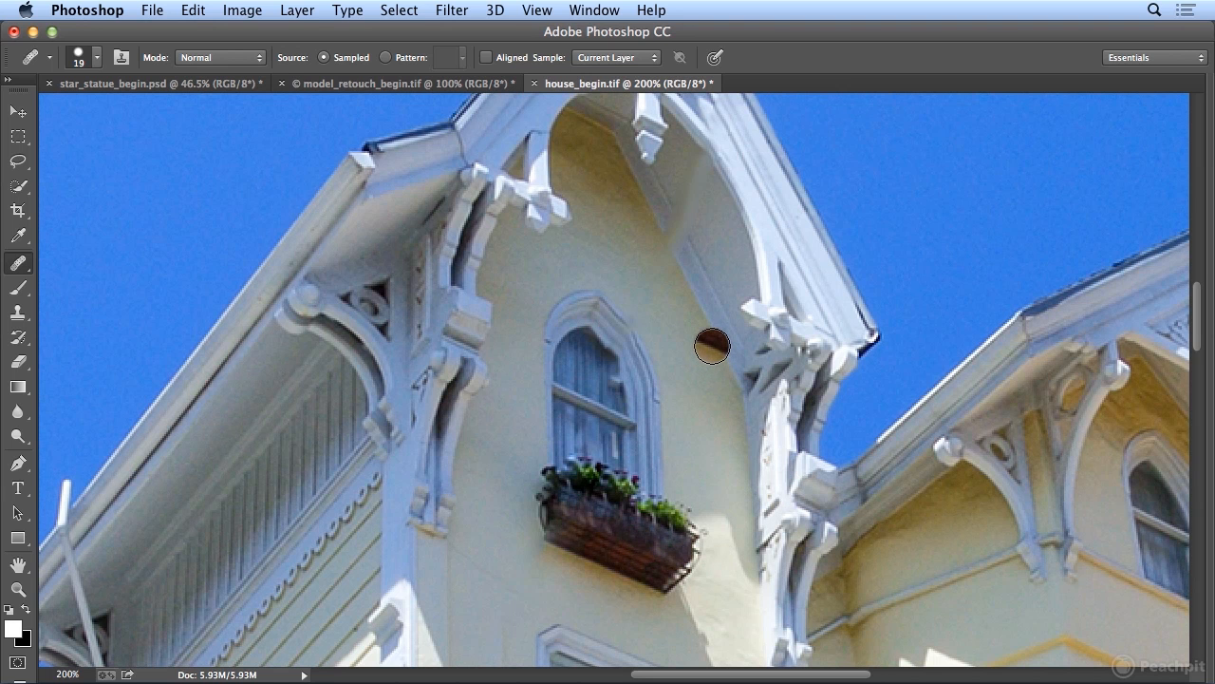
Step: Use the Patch Tool to replace the smudged wall-corner edge beside the middle window with the clean edge below it, and deselect
{"action": "left_click", "coordinate": [19, 264]}
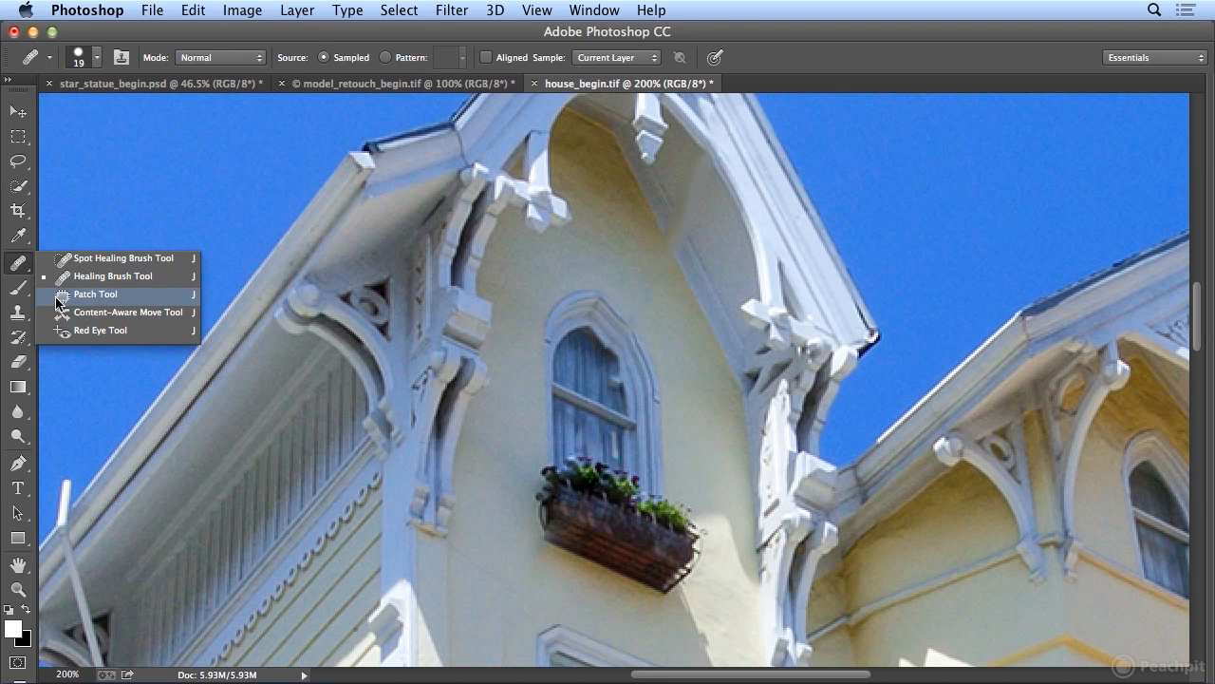
{"action": "left_click", "coordinate": [95, 294]}
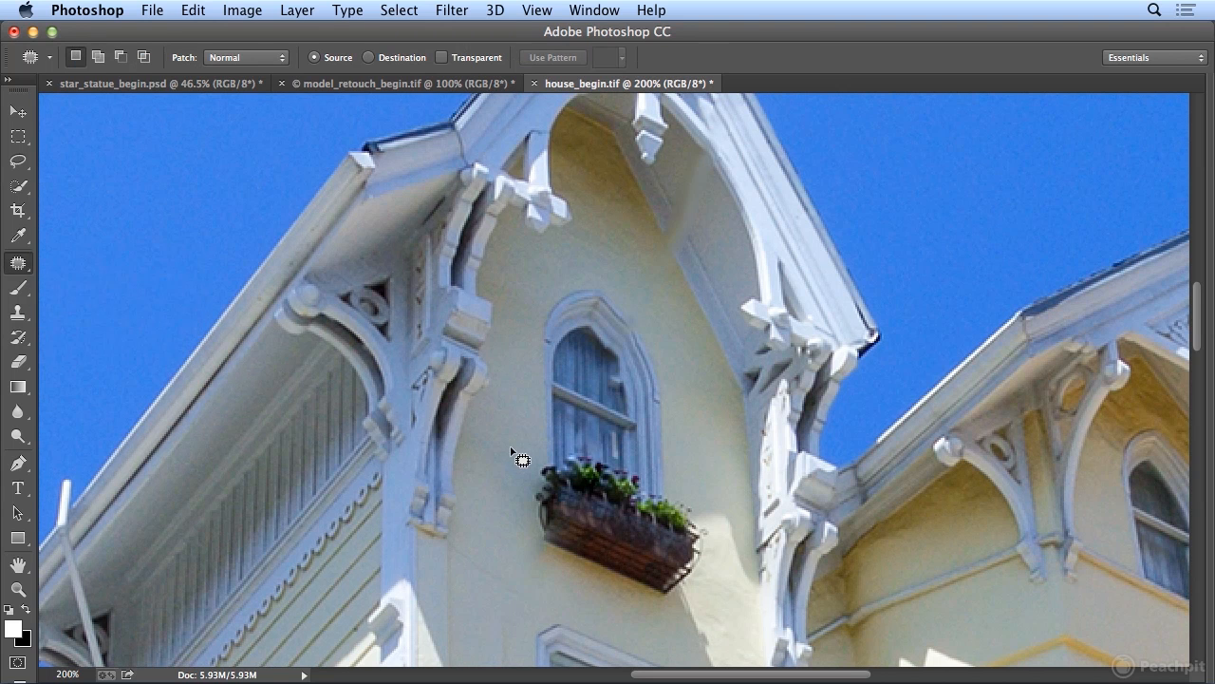
{"action": "scroll", "coordinate": [522, 460], "scroll_direction": "down", "scroll_amount": 10}
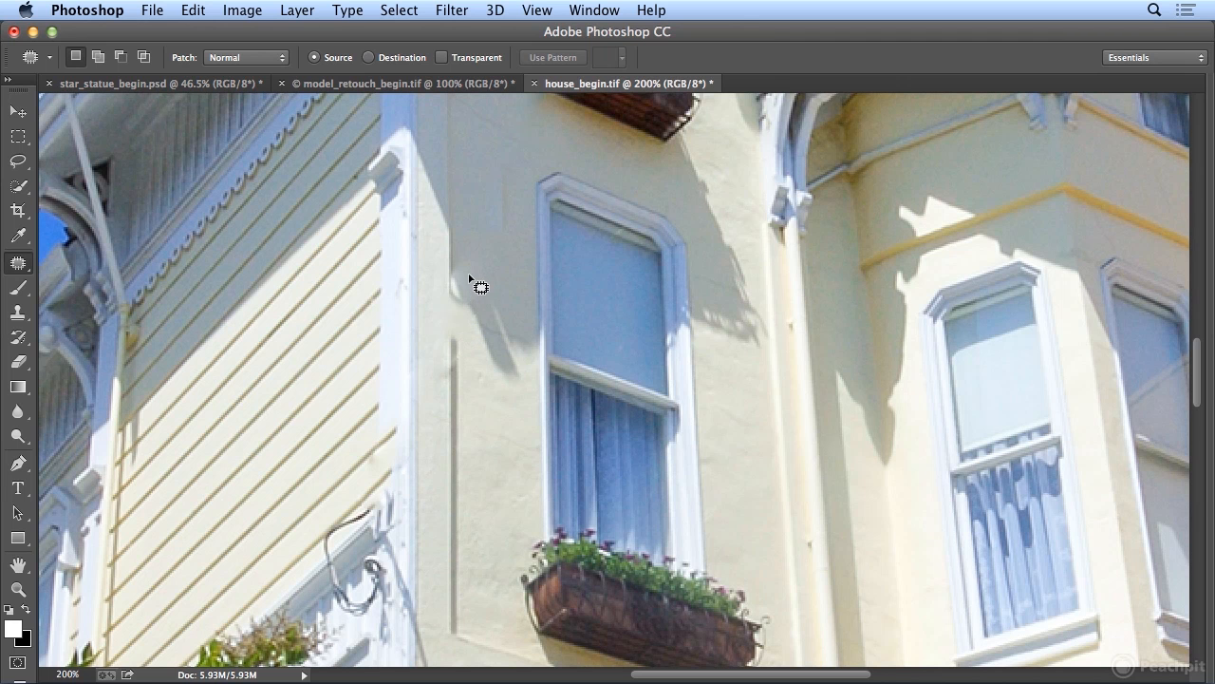
{"action": "mouse_move", "coordinate": [468, 267]}
{"action": "left_mouse_down"}
{"action": "mouse_move", "coordinate": [437, 279]}
{"action": "mouse_move", "coordinate": [433, 341]}
{"action": "mouse_move", "coordinate": [474, 366]}
{"action": "mouse_move", "coordinate": [469, 266]}
{"action": "left_mouse_up"}
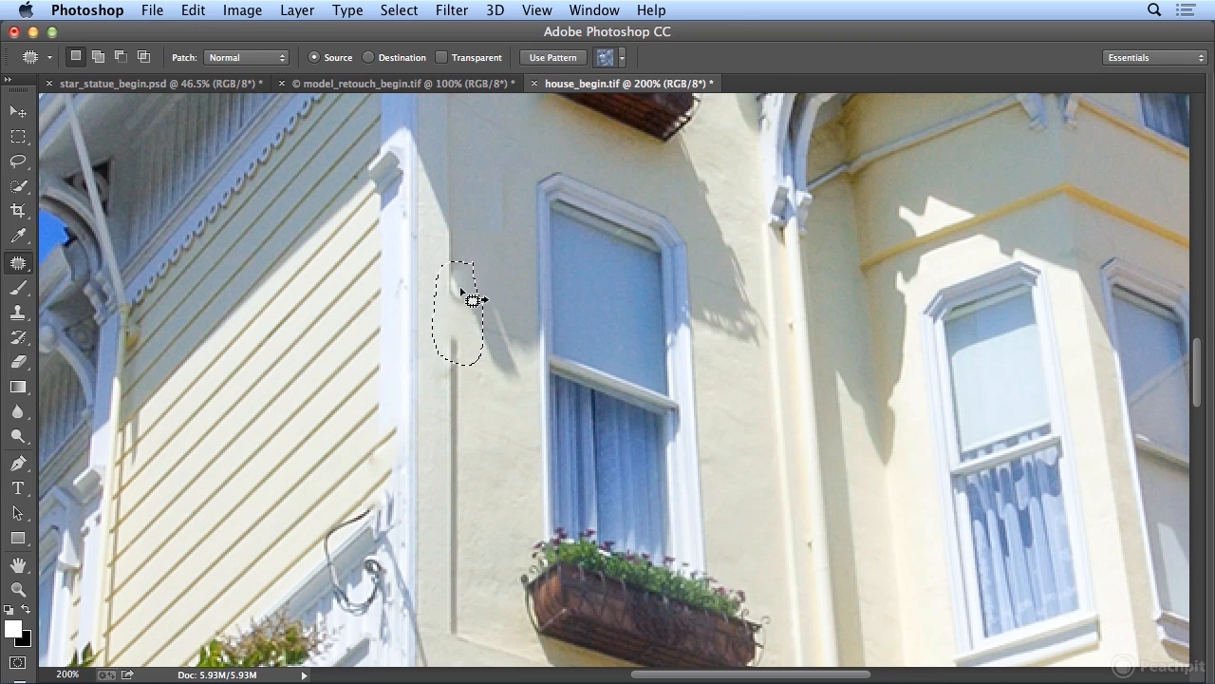
{"action": "mouse_move", "coordinate": [467, 326]}
{"action": "left_mouse_down"}
{"action": "mouse_move", "coordinate": [455, 408]}
{"action": "mouse_move", "coordinate": [466, 457]}
{"action": "left_mouse_up"}
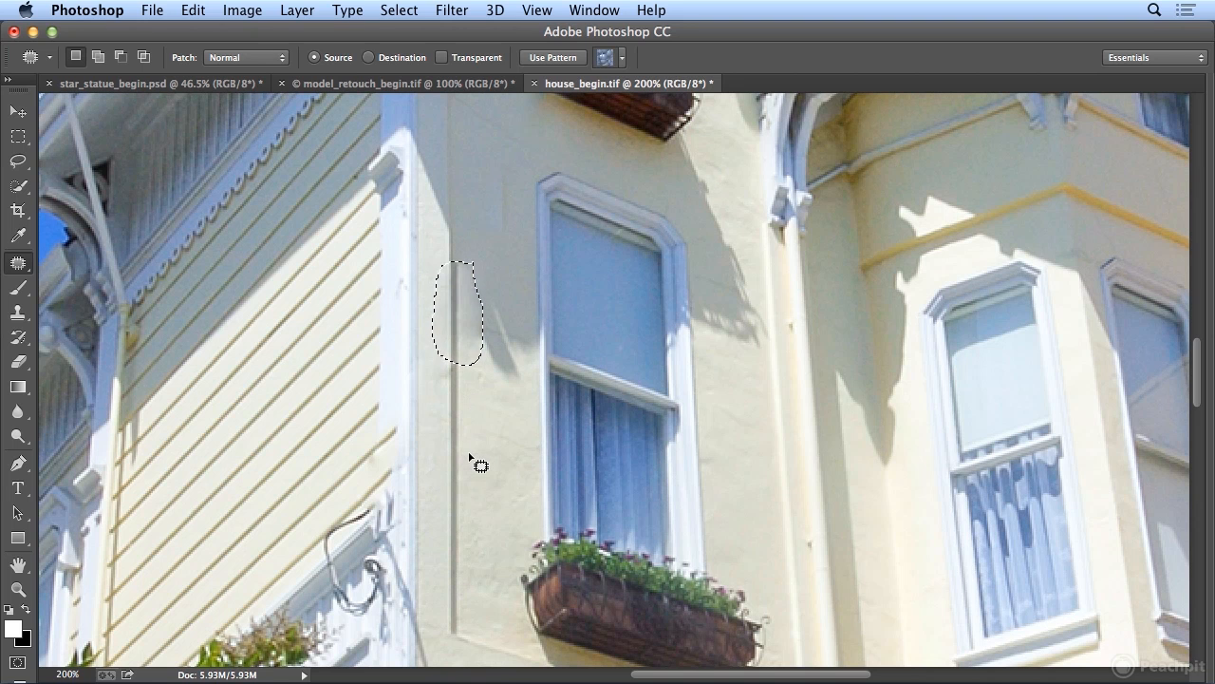
{"action": "key", "text": "super+d"}
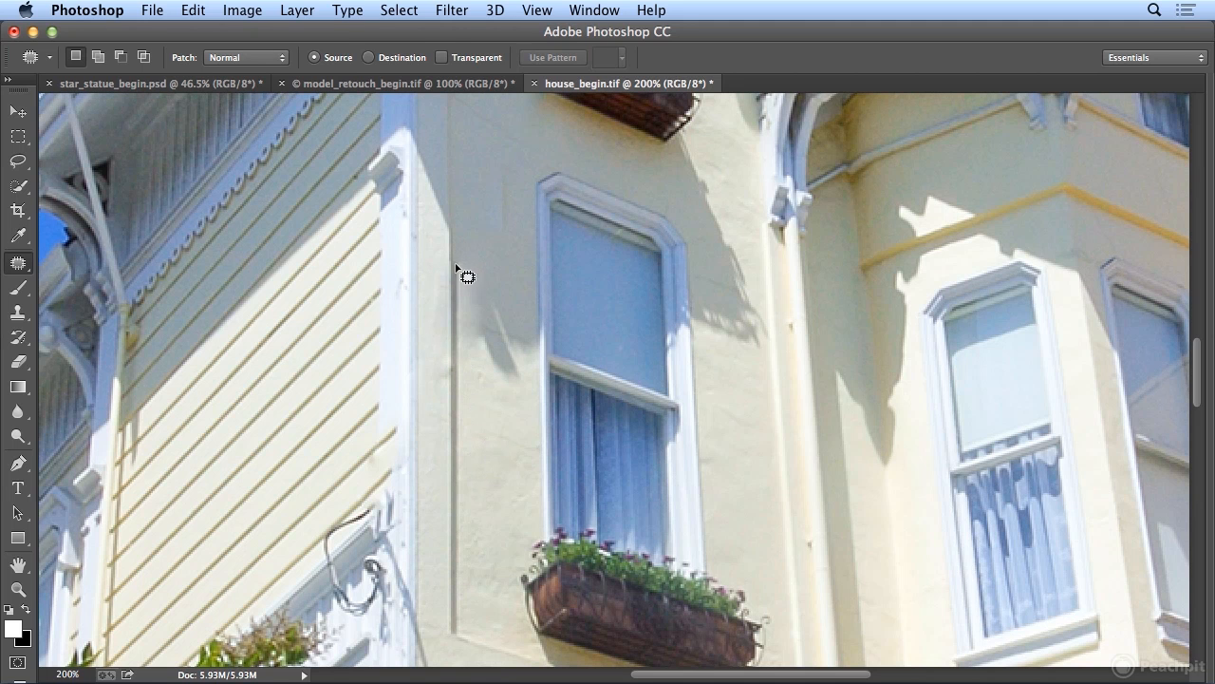
Step: Try to restore the wall-corner edge with the History Brush at 7 px, and undo the stroke
{"action": "left_click", "coordinate": [18, 337]}
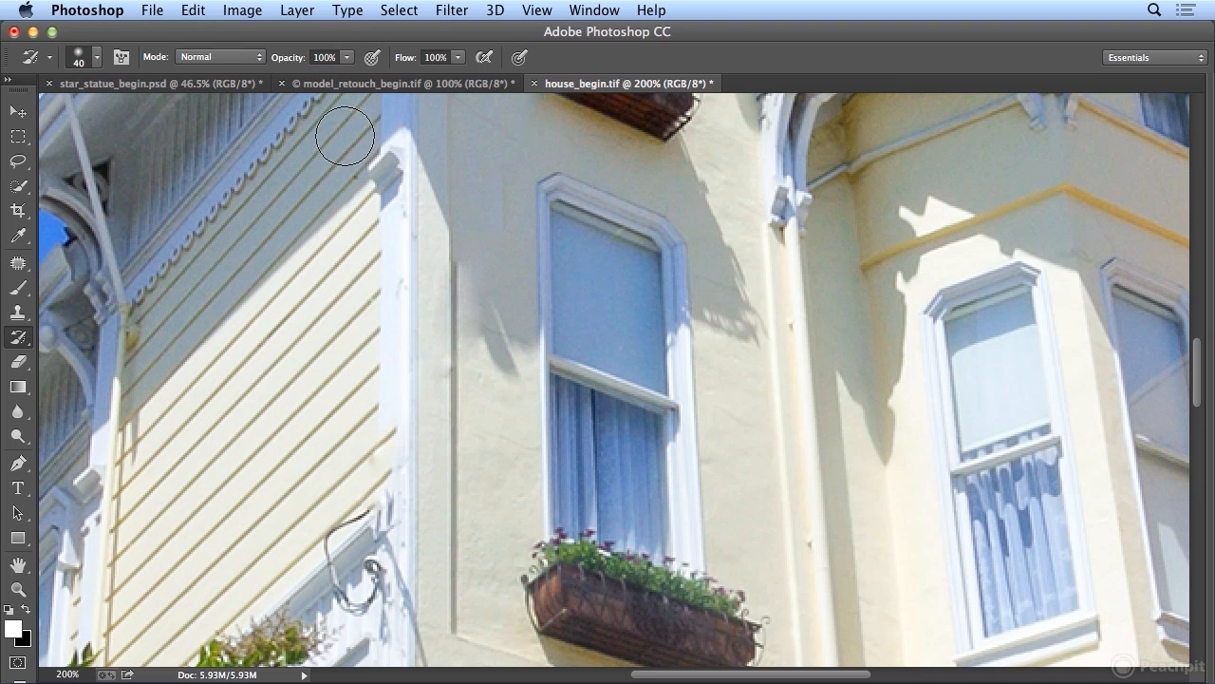
{"action": "key", "text": "bracketleft"}
{"action": "key", "text": "bracketleft"}
{"action": "key", "text": "bracketleft"}
{"action": "key", "text": "bracketleft"}
{"action": "key", "text": "bracketleft"}
{"action": "key", "text": "bracketleft"}
{"action": "key", "text": "bracketleft"}
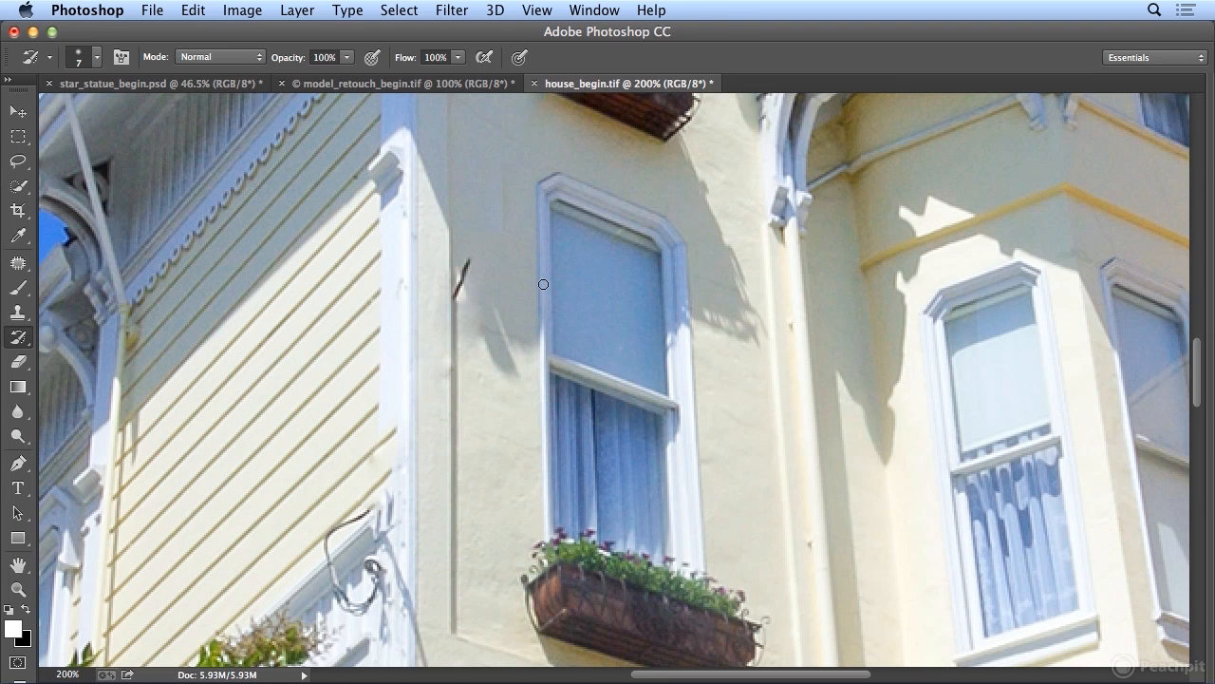
{"action": "key", "text": "super+z"}
{"action": "key", "text": "super+z"}
{"action": "key", "text": "super+z"}
Step: Try to patch the small spot beside the wall-corner edge, and step back through the edits
{"action": "left_click", "coordinate": [31, 266]}
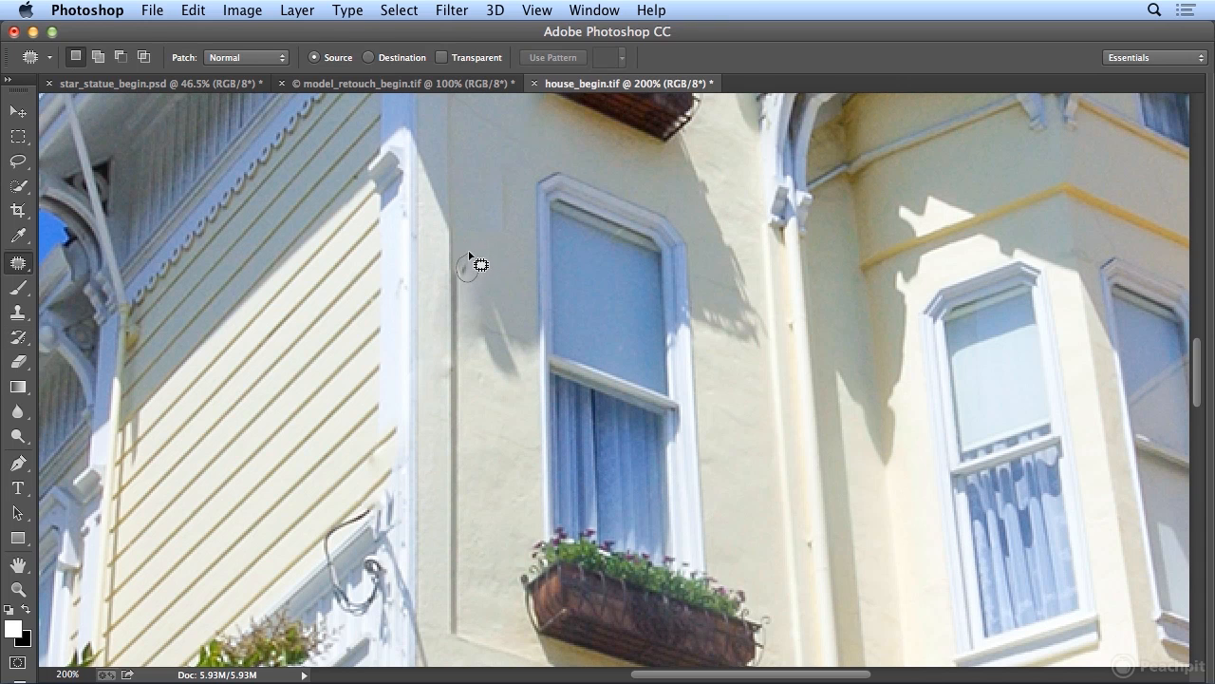
{"action": "mouse_move", "coordinate": [472, 266]}
{"action": "left_mouse_down"}
{"action": "mouse_move", "coordinate": [462, 266]}
{"action": "mouse_move", "coordinate": [466, 293]}
{"action": "mouse_move", "coordinate": [467, 267]}
{"action": "mouse_move", "coordinate": [493, 275]}
{"action": "left_mouse_up"}
{"action": "left_click", "coordinate": [510, 282]}
{"action": "key", "text": "super+z"}
{"action": "left_click", "coordinate": [193, 10]}
{"action": "left_click", "coordinate": [204, 72]}
{"action": "left_click", "coordinate": [194, 11]}
{"action": "left_click", "coordinate": [204, 69]}
Step: Reduce the Healing Brush to 10 px, sample the clean wall-corner edge above the smudge, and heal the edge beside the middle window
{"action": "left_click", "coordinate": [21, 265]}
{"action": "left_click", "coordinate": [71, 276]}
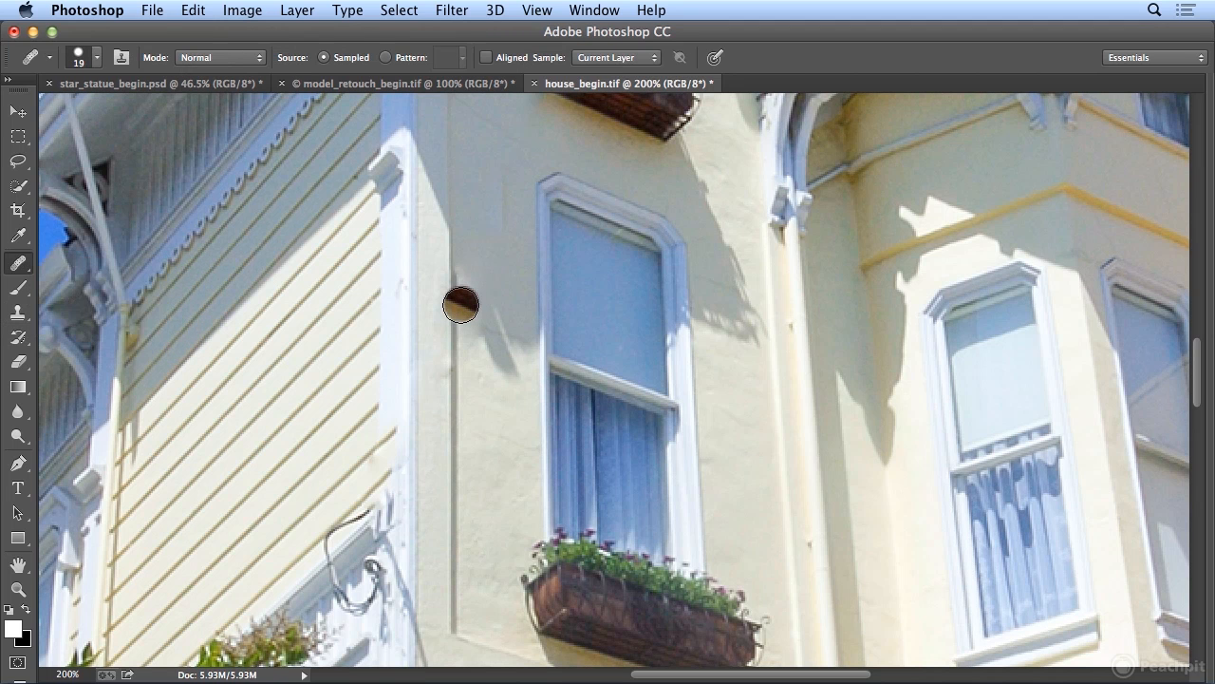
{"action": "key", "text": "bracketleft"}
{"action": "key", "text": "bracketleft"}
{"action": "key", "text": "bracketleft"}
{"action": "key", "text": "bracketleft"}
{"action": "key", "text": "bracketleft"}
{"action": "key", "text": "bracketleft"}
{"action": "key", "text": "bracketleft"}
{"action": "key", "text": "bracketleft"}
{"action": "key", "text": "bracketleft"}
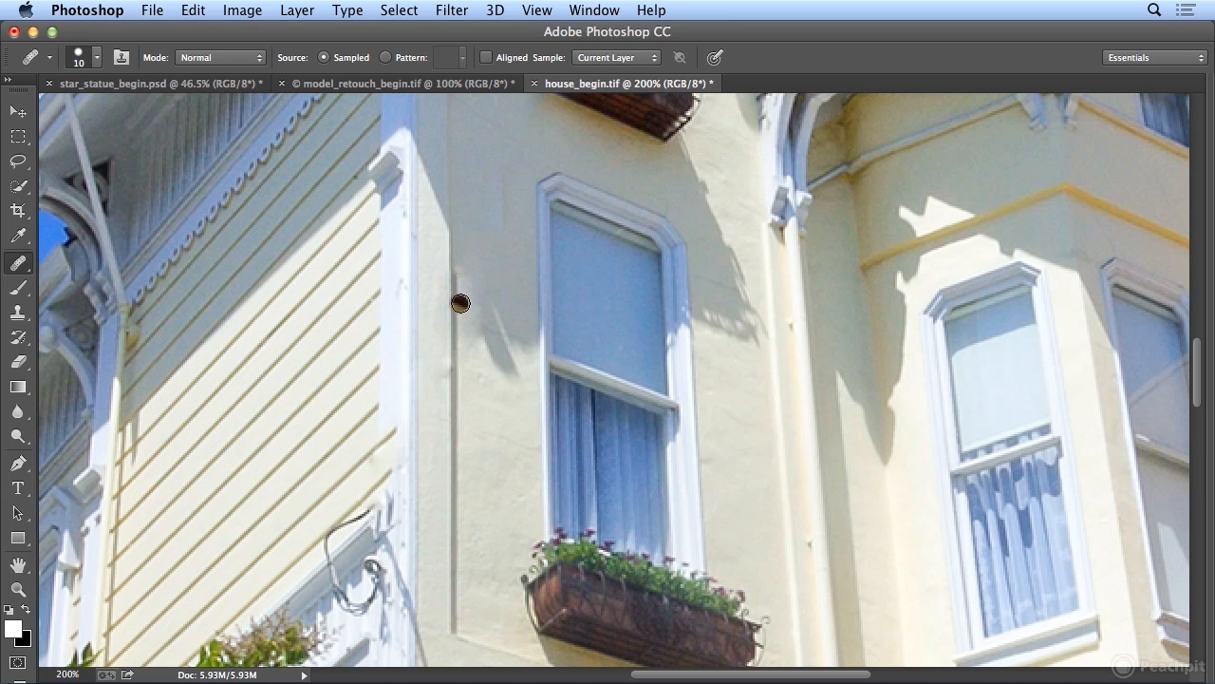
{"action": "left_click", "coordinate": [453, 247], "text": "alt"}
{"action": "left_click_drag", "start_coordinate": [456, 275], "coordinate": [456, 298]}
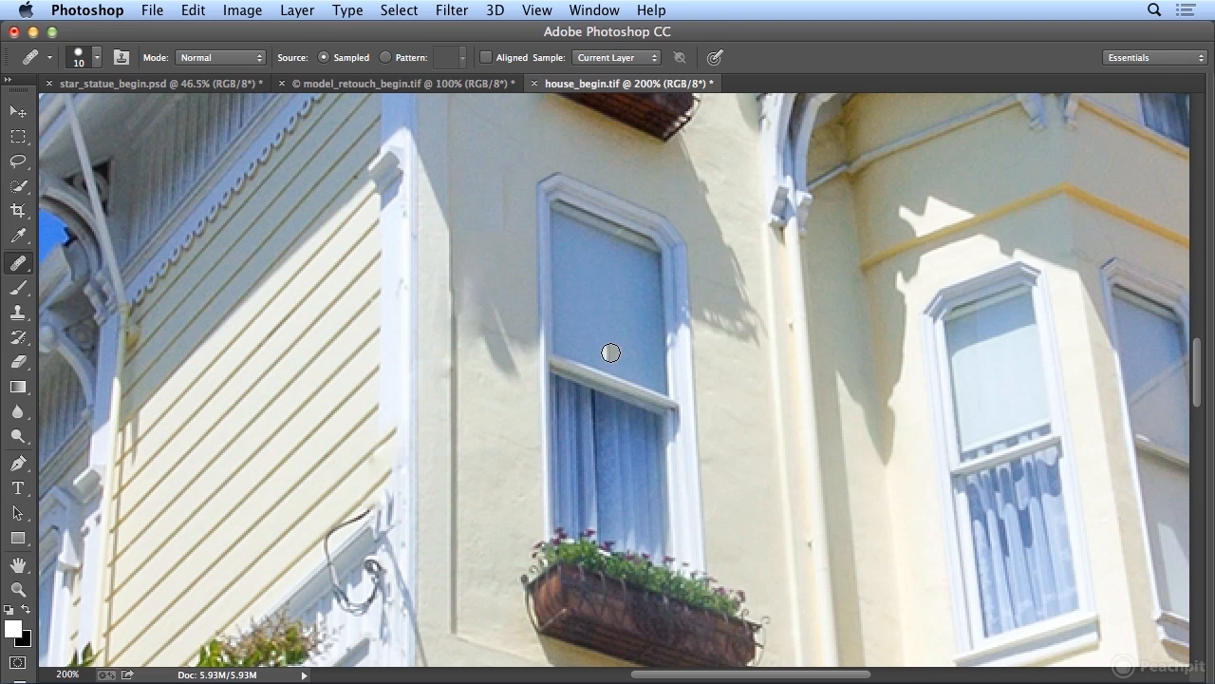
{"action": "key", "text": "super+z"}
{"action": "left_click_drag", "start_coordinate": [451, 290], "coordinate": [450, 314]}
Step: Undo a trial History Brush stroke at the wall corner, and heal the smudge beside the edge from a sample of the nearby wall
{"action": "left_click", "coordinate": [18, 337]}
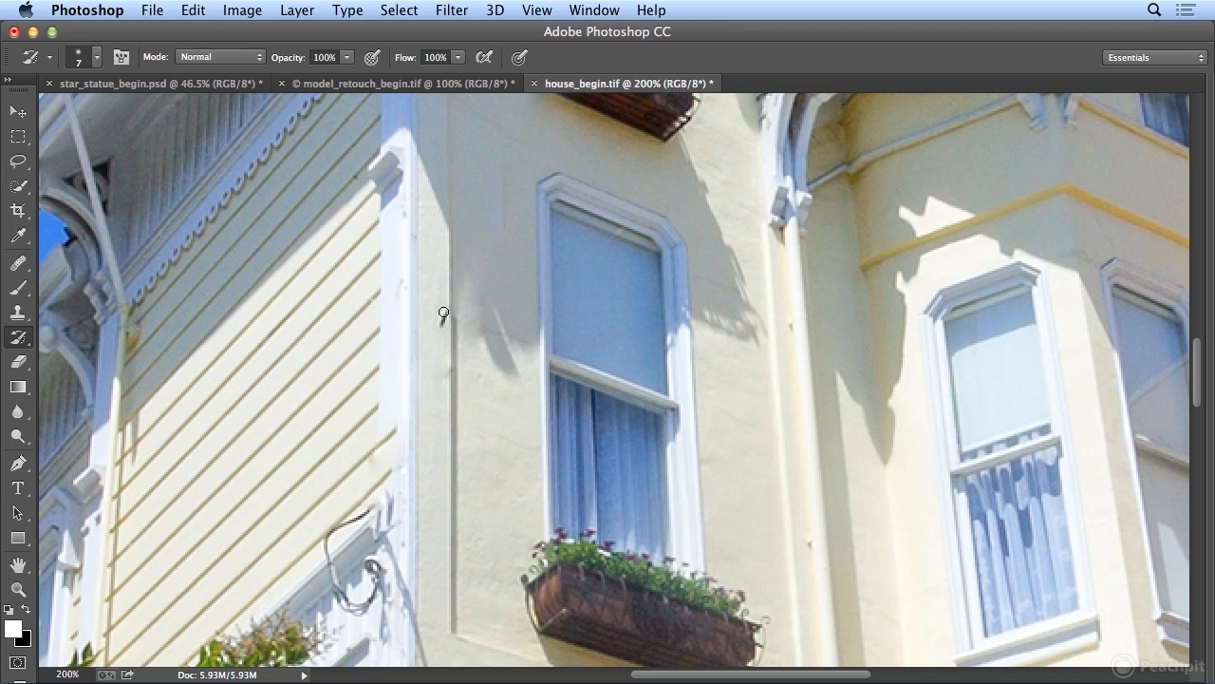
{"action": "key", "text": "super+z"}
{"action": "left_click_drag", "start_coordinate": [17, 262], "coordinate": [57, 283]}
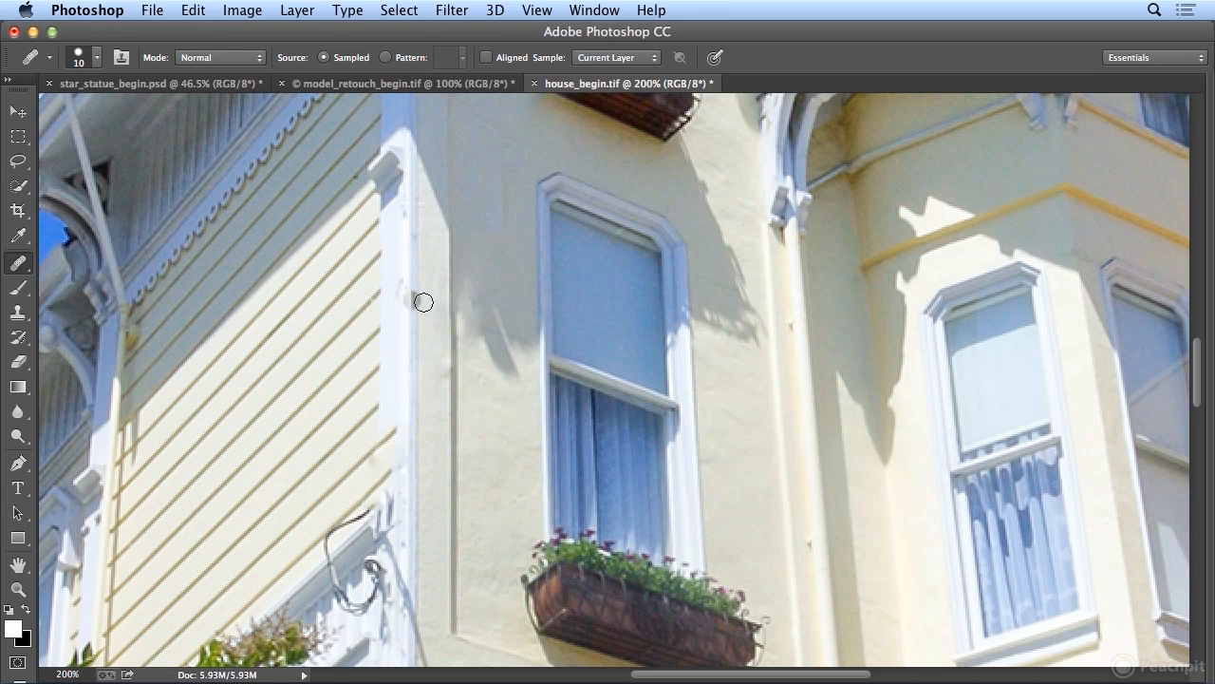
{"action": "left_click", "coordinate": [486, 290], "text": "alt"}
{"action": "mouse_move", "coordinate": [481, 305]}
{"action": "left_mouse_down"}
{"action": "mouse_move", "coordinate": [468, 309]}
{"action": "mouse_move", "coordinate": [510, 335]}
{"action": "mouse_move", "coordinate": [467, 269]}
{"action": "mouse_move", "coordinate": [468, 305]}
{"action": "left_mouse_up"}
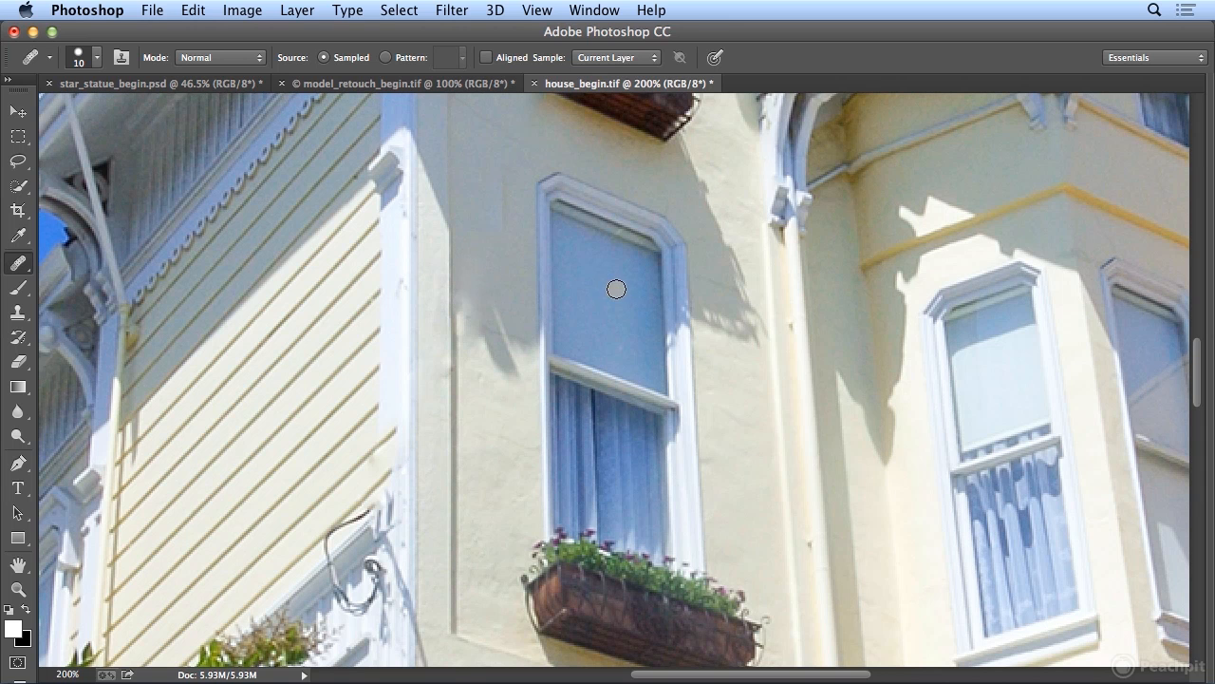
Step: Fit the whole house photo on screen to review the retouching, and look over the available healing tools
{"action": "key", "text": "super+0"}
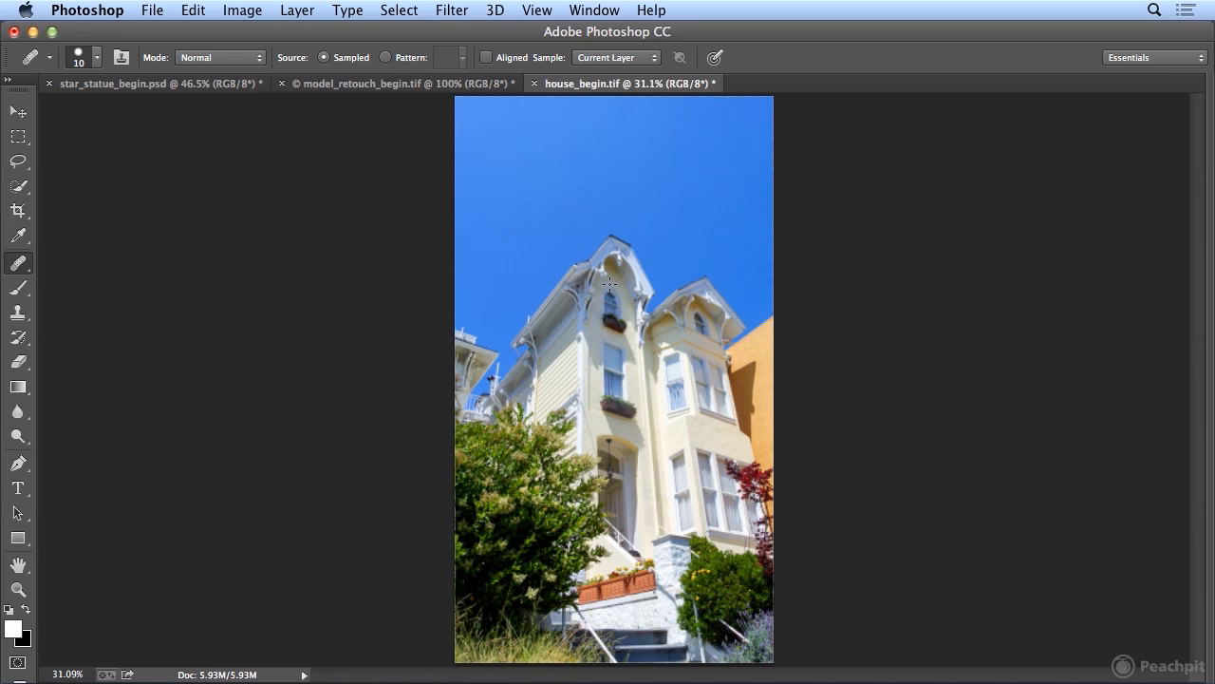
{"action": "left_click", "coordinate": [17, 263]}
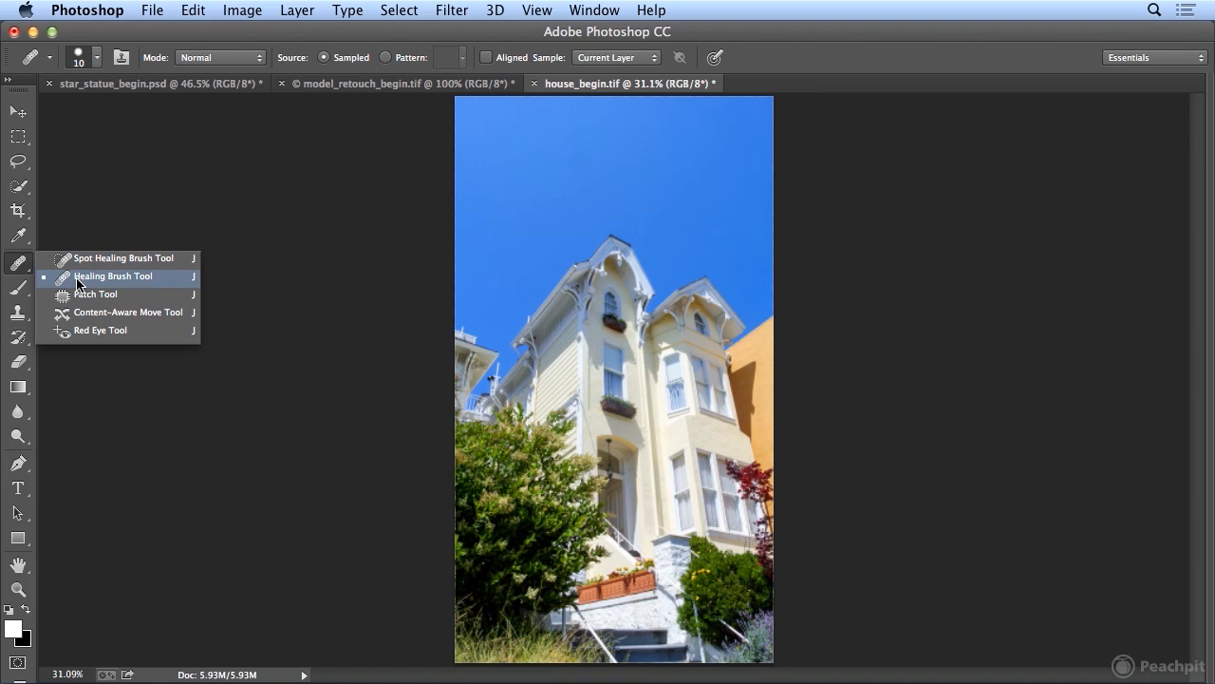
{"action": "left_click", "coordinate": [22, 268]}
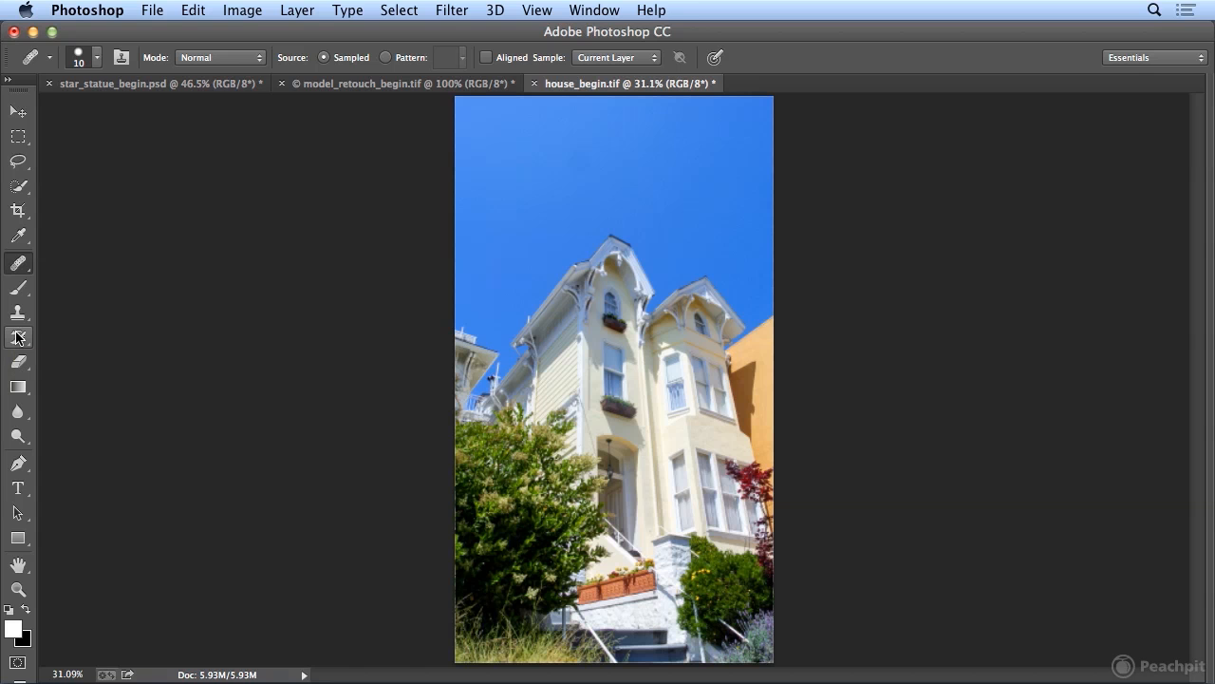
{"action": "left_click", "coordinate": [18, 263]}
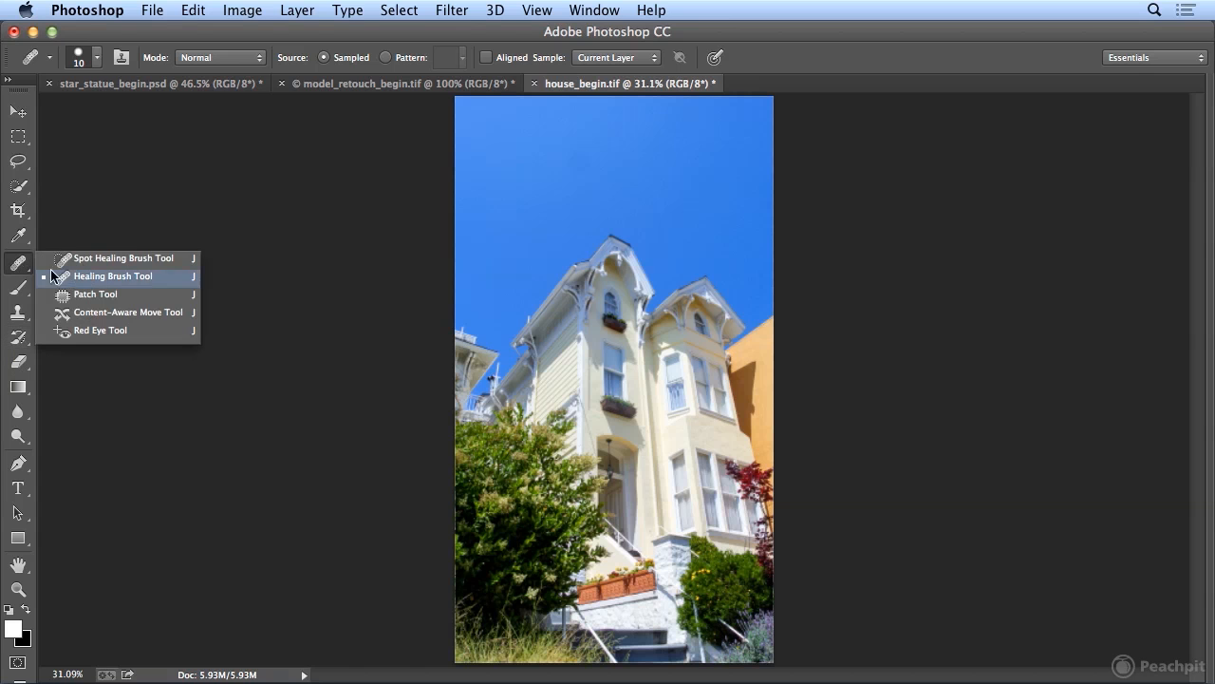